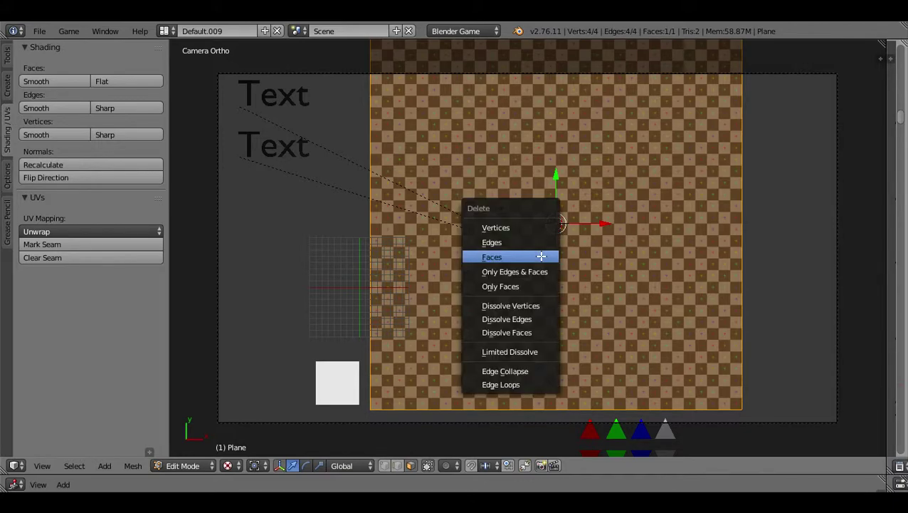
Delete the plane's face and add a cube mesh in its place.
{"action": "left_click", "coordinate": [541, 257]}
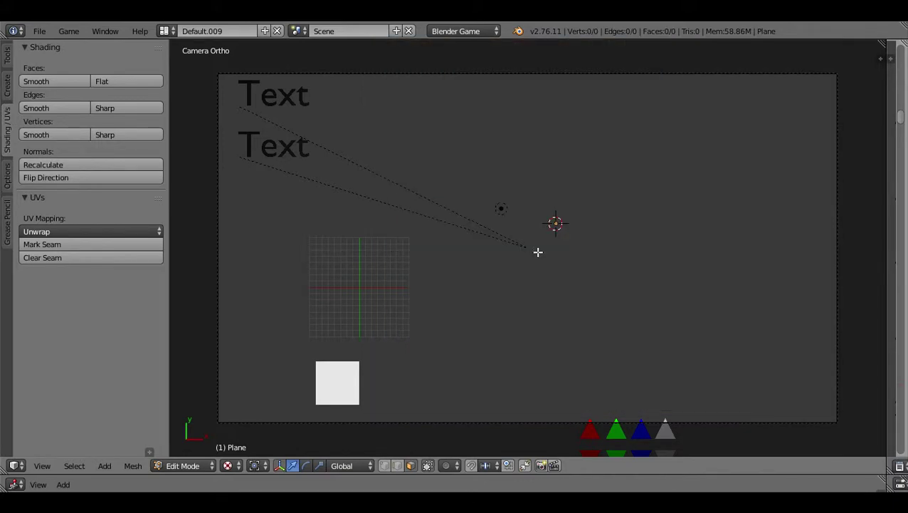
{"action": "left_click", "coordinate": [99, 467]}
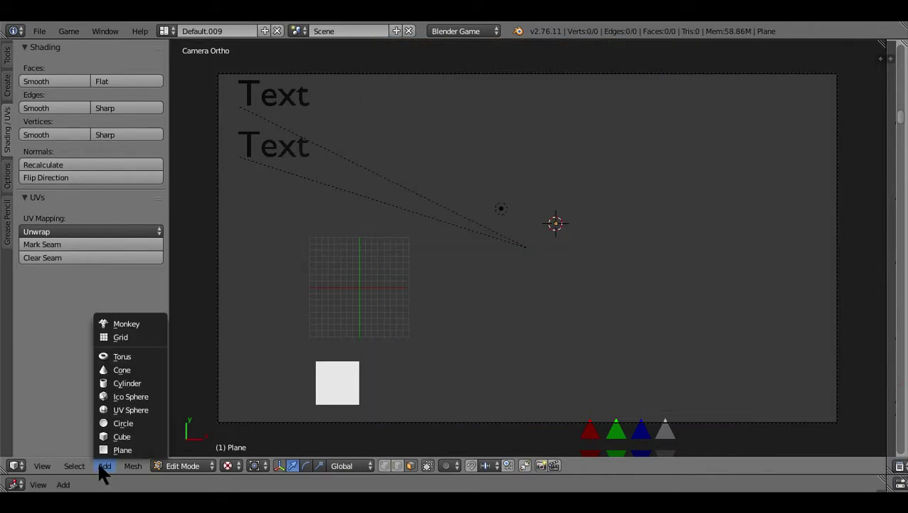
{"action": "left_click", "coordinate": [128, 438]}
{"action": "scroll", "coordinate": [568, 215], "scroll_direction": "up", "scroll_amount": 5}
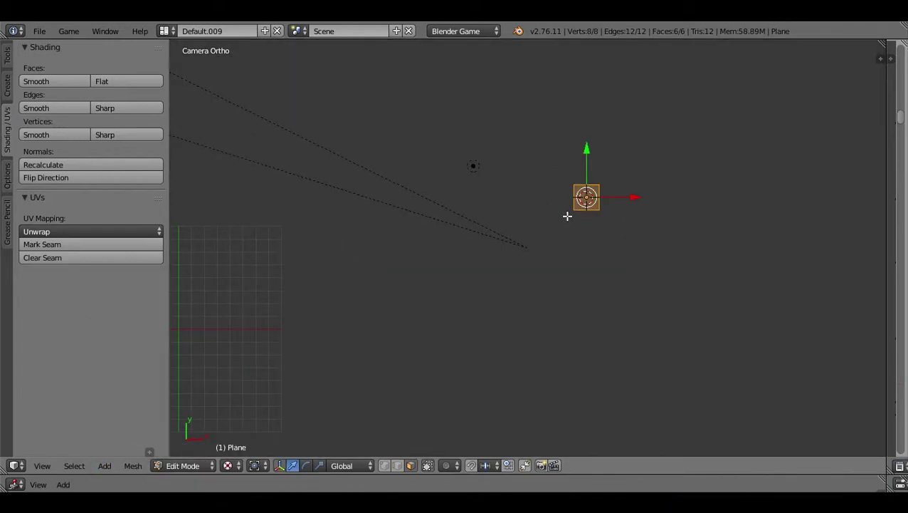
Extrude the cube's bottom face in place and scale it to 0 on X and Y, collapsing it to the centre.
{"action": "key", "text": "Tab"}
{"action": "key", "text": "Tab"}
{"action": "middle_click_drag", "start_coordinate": [604, 201], "coordinate": [435, 328]}
{"action": "key", "text": "shift+f"}
{"action": "key", "text": "Escape"}
{"action": "key", "text": "shift+f"}
{"action": "key", "text": "w"}
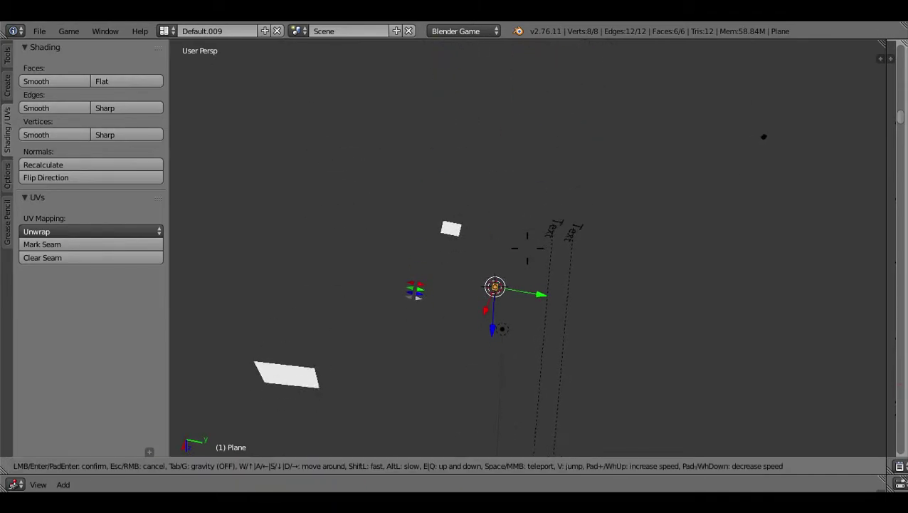
{"action": "key", "text": "w"}
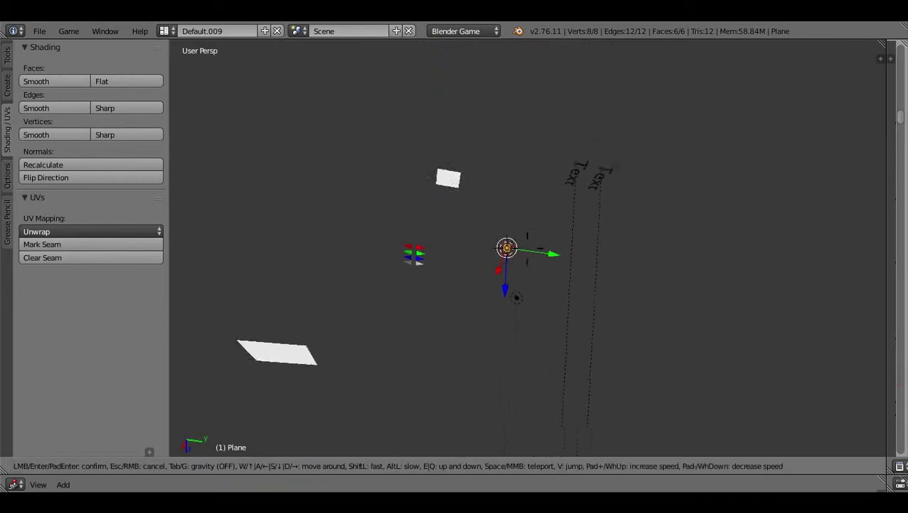
{"action": "key", "text": "w"}
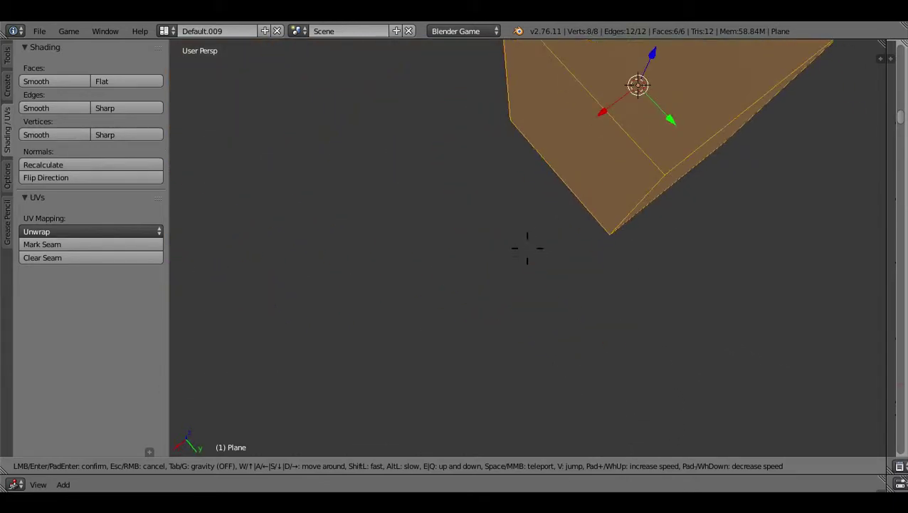
{"action": "key", "text": "s"}
{"action": "key", "text": "s"}
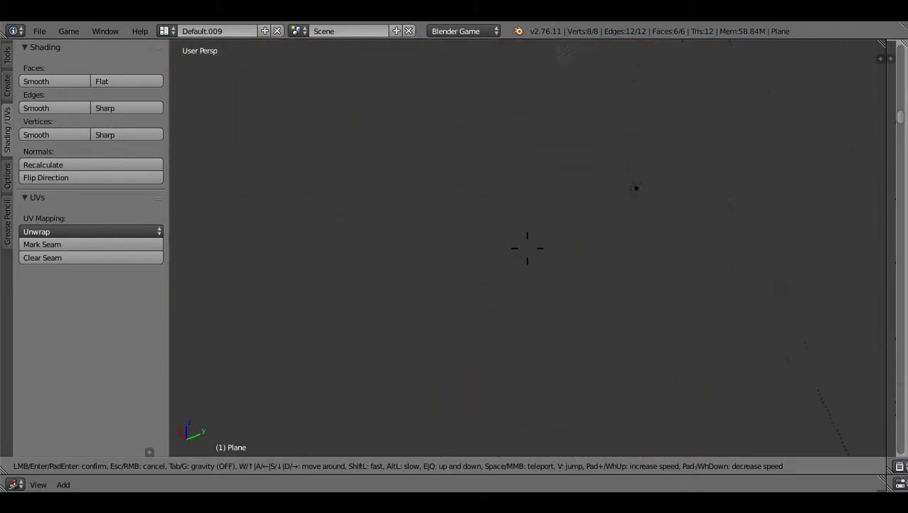
{"action": "left_click", "coordinate": [566, 253]}
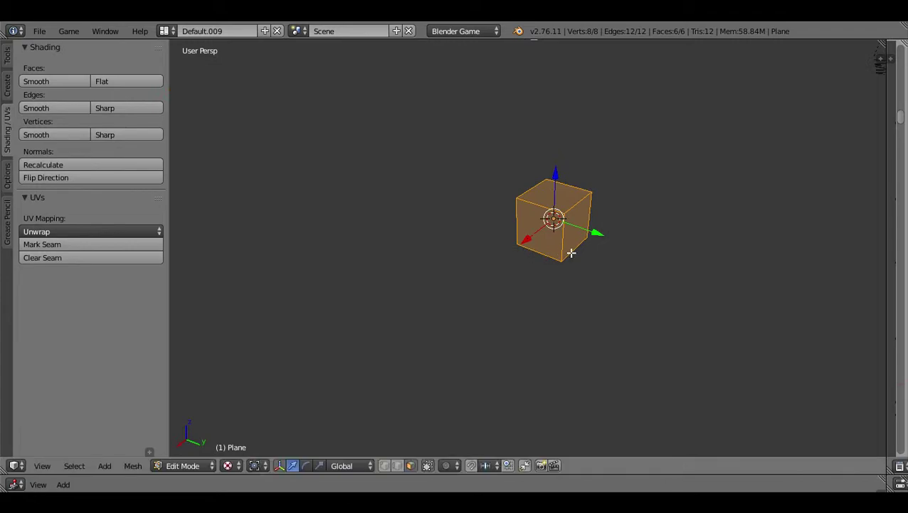
{"action": "key", "text": "z"}
{"action": "right_click", "coordinate": [550, 241]}
{"action": "key", "text": "e"}
{"action": "right_click", "coordinate": [549, 241]}
{"action": "key", "text": "s"}
{"action": "key", "text": "shift+z"}
{"action": "key", "text": "0"}
{"action": "key", "text": "Return"}
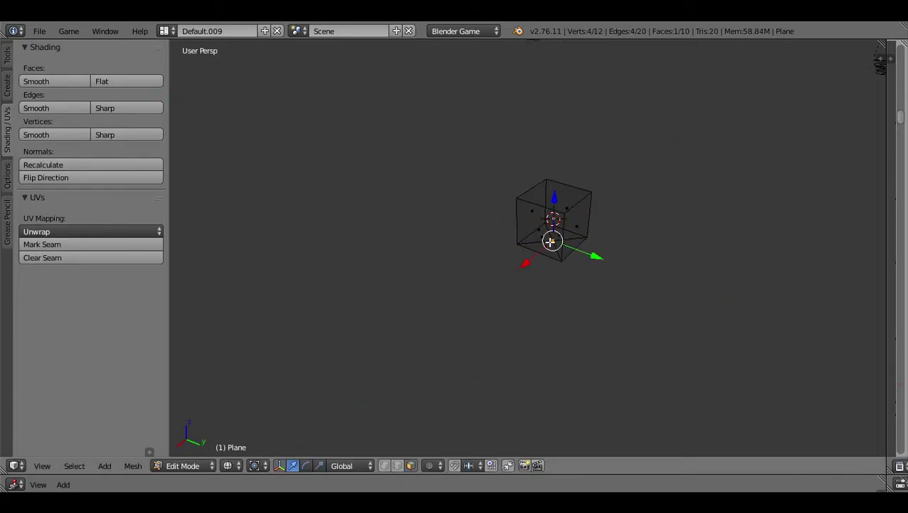
Merge the collapsed vertices at the bottom centre with Remove Doubles.
{"action": "left_click", "coordinate": [9, 55]}
{"action": "scroll", "coordinate": [80, 192], "scroll_direction": "down", "scroll_amount": 2}
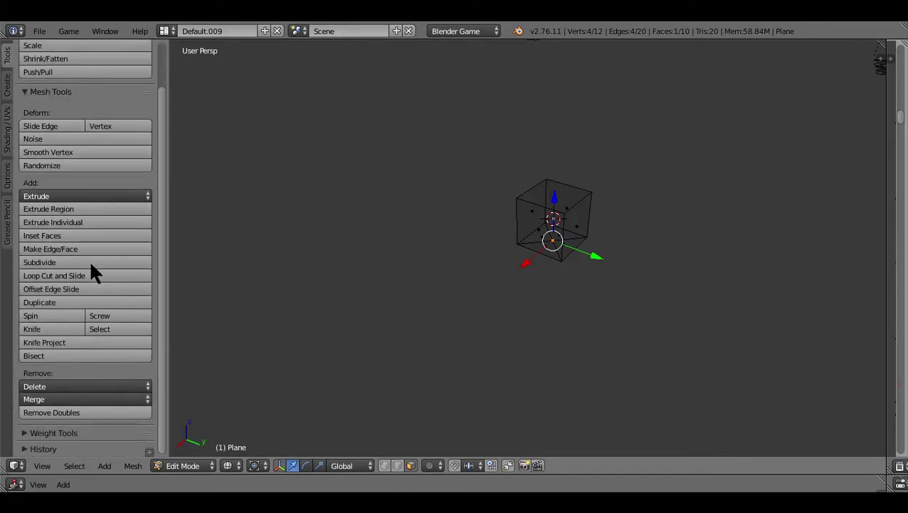
{"action": "left_click", "coordinate": [78, 413]}
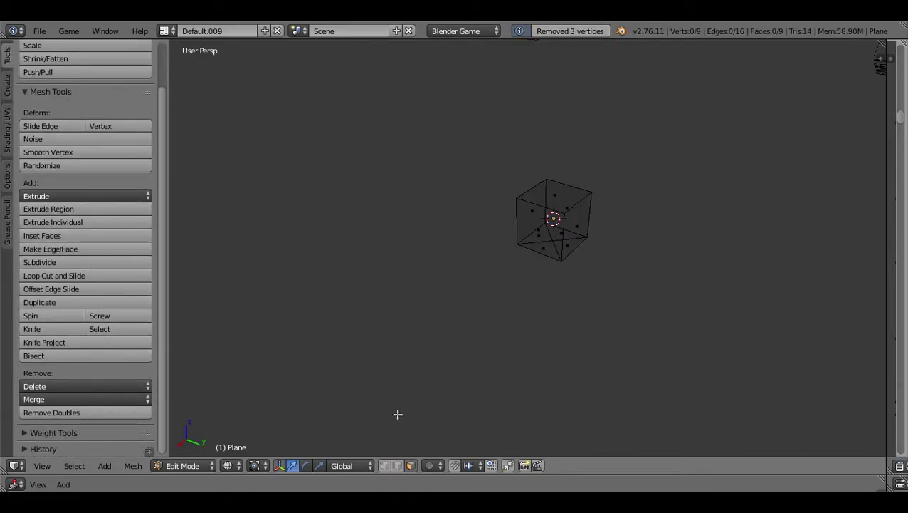
Subdivide three edges parallel to Y: the bottom and top edges on the +X side and the top edge on the -X side.
{"action": "left_click", "coordinate": [397, 465]}
{"action": "right_click", "coordinate": [545, 250]}
{"action": "right_click", "coordinate": [549, 203], "text": "shift"}
{"action": "right_click", "coordinate": [568, 181], "text": "shift"}
{"action": "key", "text": "ctrl+z"}
{"action": "key", "text": "ctrl+z"}
{"action": "right_click", "coordinate": [544, 210], "text": "shift"}
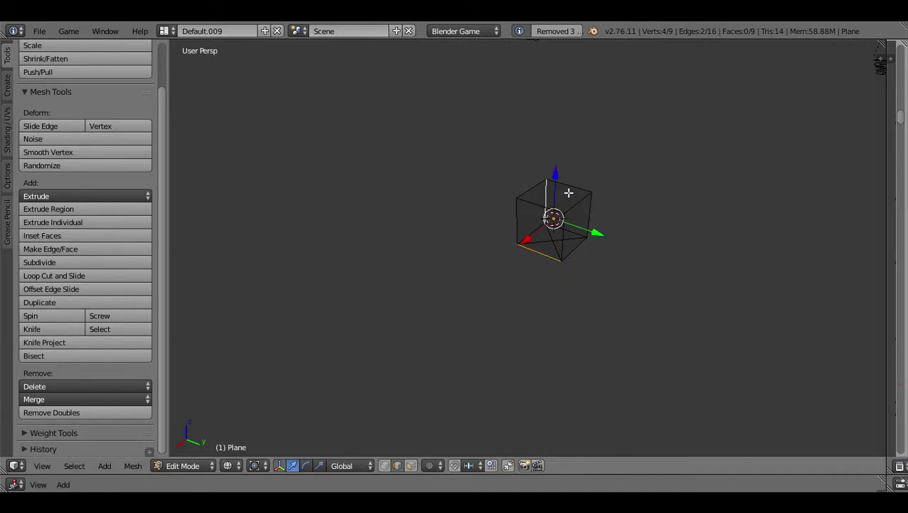
{"action": "key", "text": "ctrl+z"}
{"action": "right_click", "coordinate": [564, 186], "text": "shift"}
{"action": "right_click", "coordinate": [537, 203], "text": "shift"}
{"action": "left_click", "coordinate": [82, 257]}
{"action": "key", "text": "a"}
Subdivide four edges parallel to X: the +Y bottom edge, both outer top edges and the top face's middle edge.
{"action": "right_click", "coordinate": [573, 249]}
{"action": "right_click", "coordinate": [574, 205], "text": "shift"}
{"action": "right_click", "coordinate": [521, 188], "text": "shift"}
{"action": "right_click", "coordinate": [534, 188], "text": "shift"}
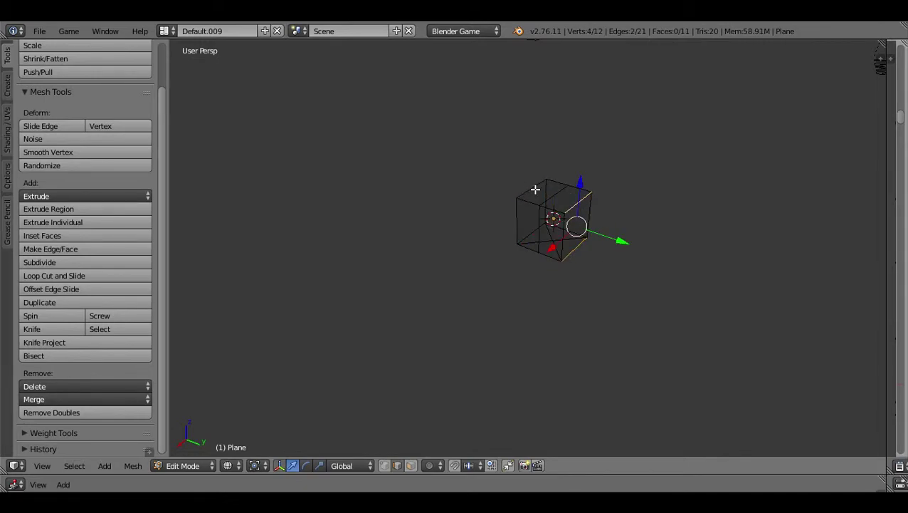
{"action": "right_click", "coordinate": [559, 193], "text": "shift"}
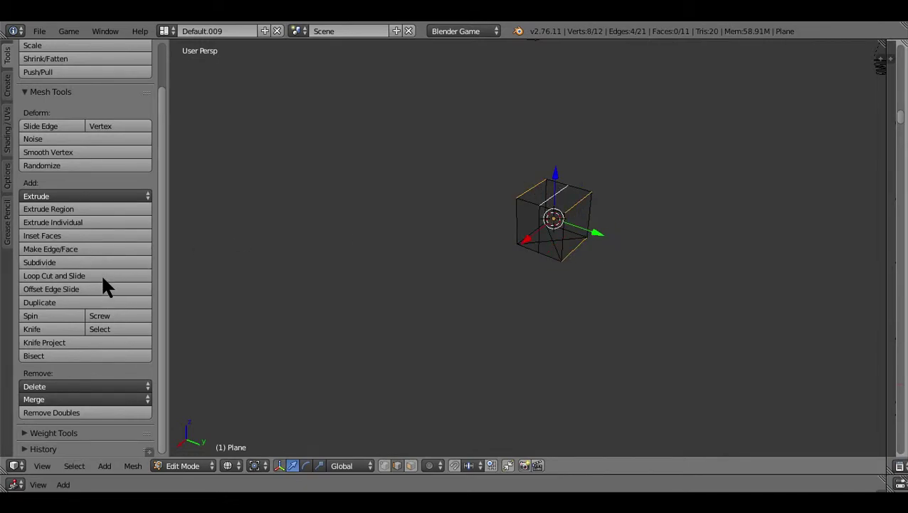
{"action": "left_click", "coordinate": [100, 262]}
{"action": "key", "text": "a"}
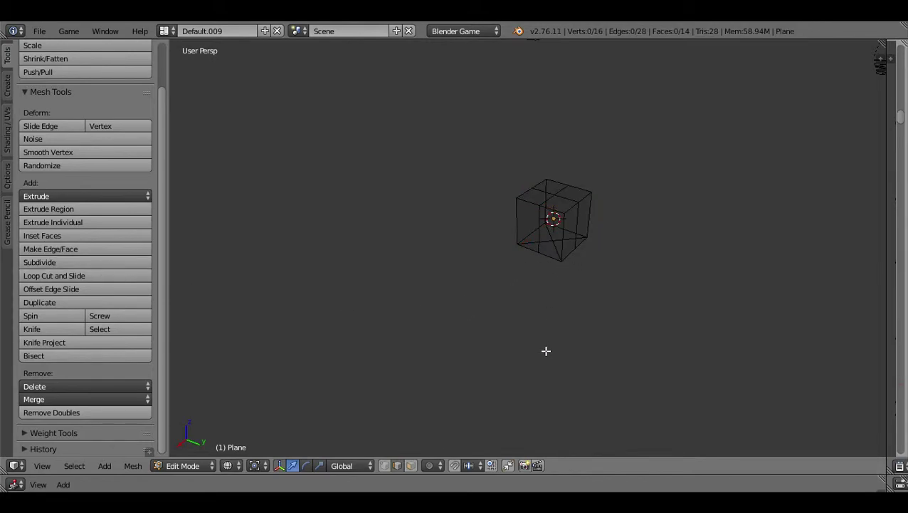
Subdivide the remaining bottom edge on the cube's -X side.
{"action": "left_click", "coordinate": [383, 465]}
{"action": "right_click", "coordinate": [539, 254]}
{"action": "key", "text": "a"}
{"action": "right_click", "coordinate": [568, 185]}
{"action": "right_click", "coordinate": [569, 232], "text": "shift"}
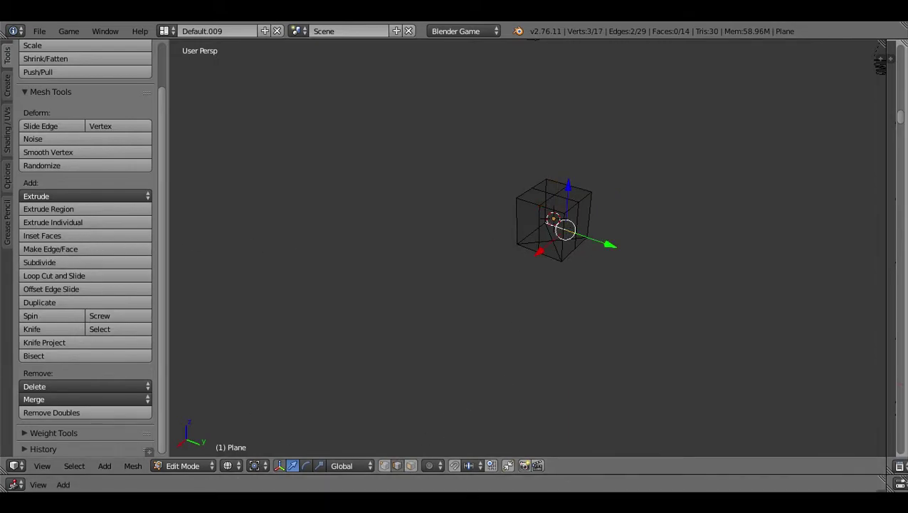
Connect the midpoints of the +X and -X bottom edges through the bottom's centre vertex.
{"action": "key", "text": "a"}
{"action": "right_click", "coordinate": [540, 252]}
{"action": "right_click", "coordinate": [569, 229], "text": "shift"}
{"action": "key", "text": "j"}
Try to connect the midpoint of the +Y bottom edge to the bottom's centre vertex.
{"action": "key", "text": "a"}
{"action": "right_click", "coordinate": [580, 249]}
{"action": "right_click", "coordinate": [541, 240], "text": "shift"}
{"action": "key", "text": "j"}
{"action": "key", "text": "a"}
Subdivide the bottom edge on the cube's -Y side.
{"action": "right_click", "coordinate": [532, 191]}
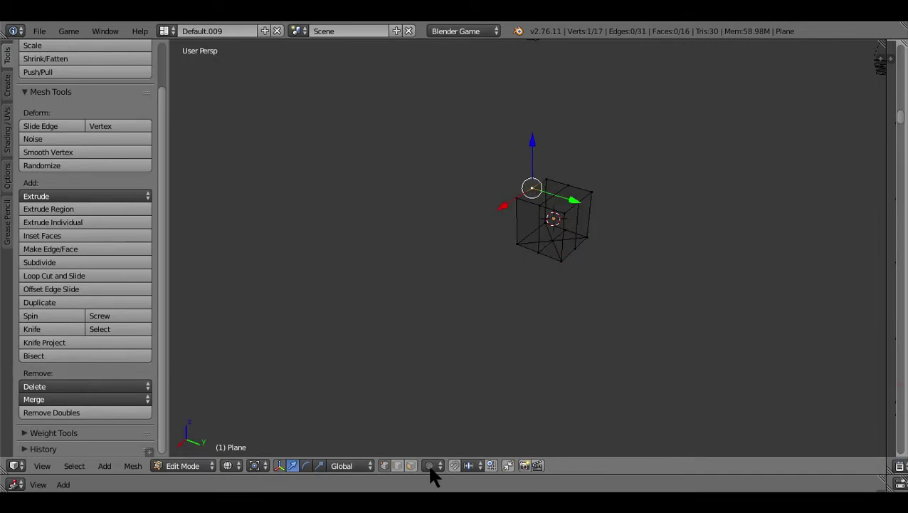
{"action": "left_click", "coordinate": [396, 466]}
{"action": "right_click", "coordinate": [531, 230]}
{"action": "left_click", "coordinate": [46, 261]}
Connect the -Y bottom midpoint to the top midpoint above it and across the bottom's centre to the +Y midpoint.
{"action": "right_click", "coordinate": [527, 235]}
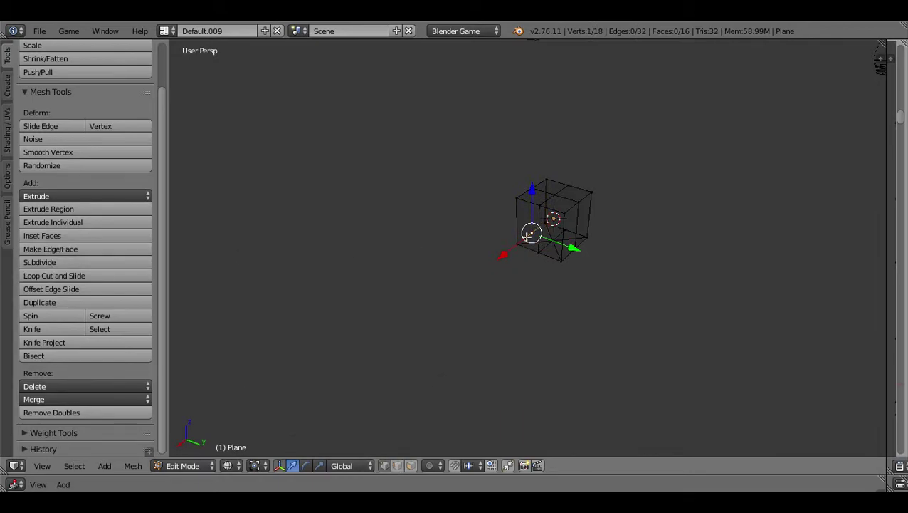
{"action": "right_click", "coordinate": [529, 193], "text": "shift"}
{"action": "key", "text": "a"}
{"action": "right_click", "coordinate": [535, 234]}
{"action": "right_click", "coordinate": [571, 246], "text": "shift"}
{"action": "key", "text": "j"}
{"action": "key", "text": "a"}
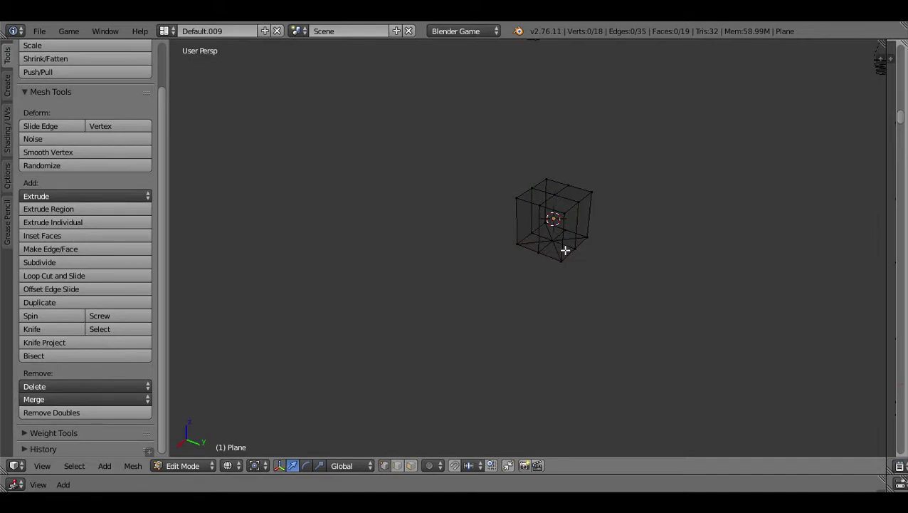
{"action": "key", "text": "a"}
{"action": "key", "text": "a"}
{"action": "right_click", "coordinate": [543, 209], "text": "alt"}
{"action": "key", "text": "a"}
{"action": "right_click", "coordinate": [541, 208]}
{"action": "left_click", "coordinate": [396, 466]}
{"action": "key", "text": "a"}
{"action": "right_click", "coordinate": [540, 233]}
{"action": "key", "text": "a"}
{"action": "key", "text": "c"}
{"action": "left_click_drag", "start_coordinate": [549, 240], "coordinate": [590, 214]}
{"action": "left_click", "coordinate": [561, 252]}
Connect the bottom and top edge midpoints on the -X side with the missing vertical edge.
{"action": "mouse_move", "coordinate": [544, 201]}
{"action": "middle_mouse_down"}
{"action": "mouse_move", "coordinate": [555, 198]}
{"action": "mouse_move", "coordinate": [533, 200]}
{"action": "middle_mouse_up"}
{"action": "key", "text": "shift+f"}
{"action": "key", "text": "w"}
{"action": "key", "text": "w"}
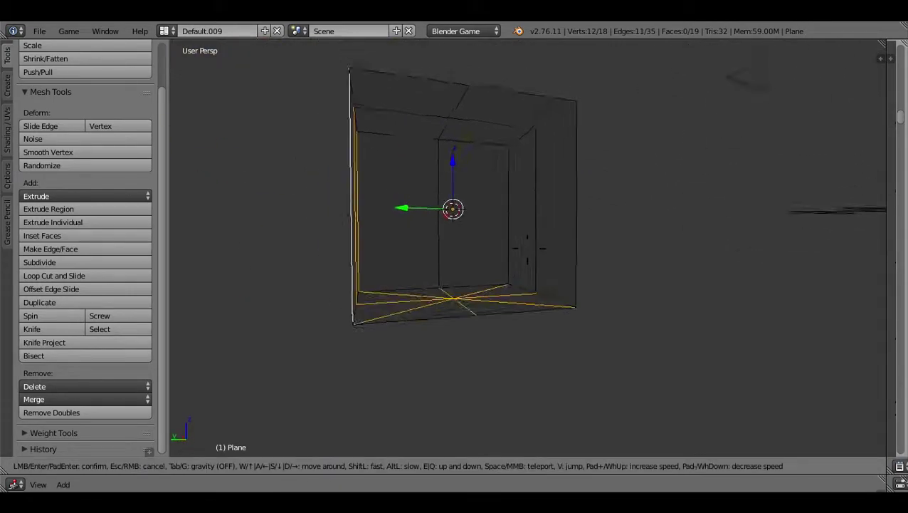
{"action": "key", "text": "q"}
{"action": "left_click", "coordinate": [527, 248]}
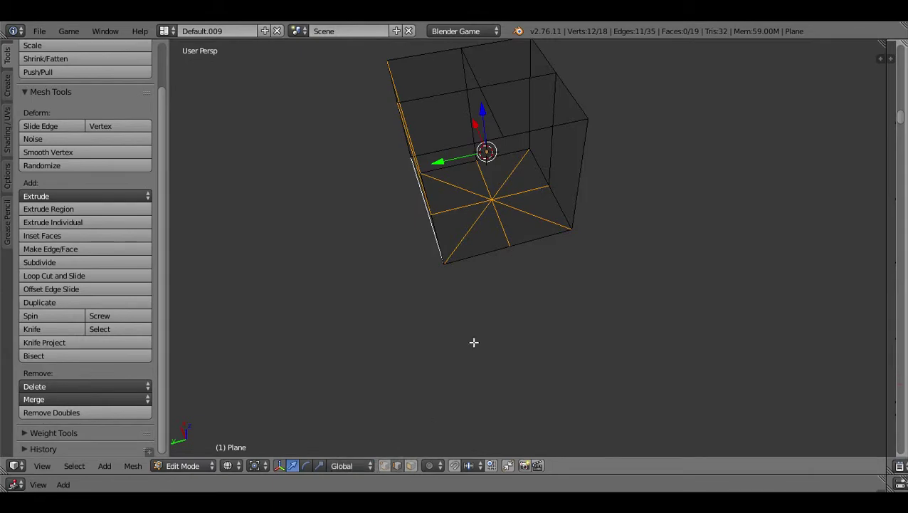
{"action": "key", "text": "a"}
{"action": "key", "text": "z"}
{"action": "right_click", "coordinate": [502, 258]}
{"action": "right_click", "coordinate": [501, 151], "text": "shift"}
{"action": "key", "text": "shift+f"}
{"action": "key", "text": "Return"}
{"action": "key", "text": "a"}
{"action": "key", "text": "z"}
{"action": "right_click", "coordinate": [509, 227]}
{"action": "right_click", "coordinate": [426, 240], "text": "shift"}
{"action": "key", "text": "ctrl+z"}
{"action": "right_click", "coordinate": [432, 188], "text": "shift"}
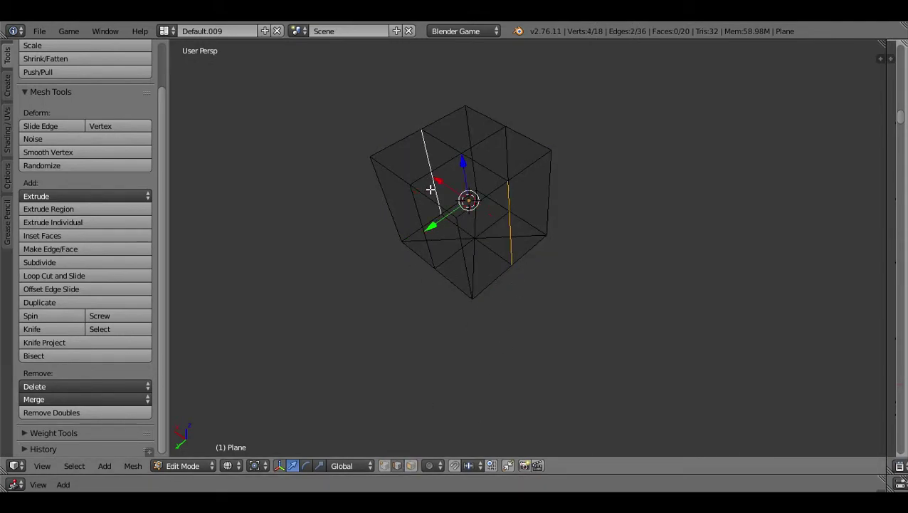
{"action": "right_click", "coordinate": [425, 244], "text": "shift"}
Select the cube's eight vertical side edges and the eight edges radiating from the bottom's centre vertex.
{"action": "left_click", "coordinate": [413, 465]}
{"action": "key", "text": "a"}
{"action": "right_click", "coordinate": [544, 197], "text": "alt"}
{"action": "left_click", "coordinate": [397, 465], "text": "ctrl"}
{"action": "key", "text": "z"}
{"action": "key", "text": "z"}
{"action": "key", "text": "z"}
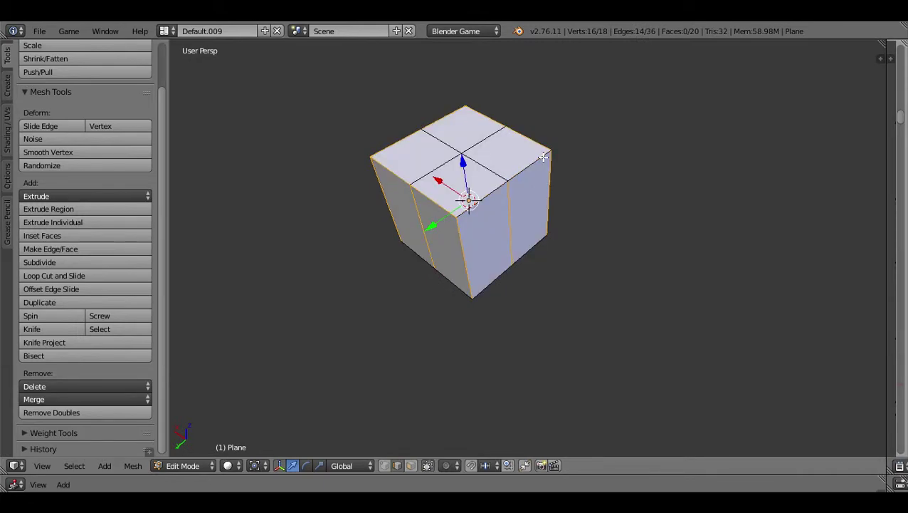
{"action": "key", "text": "z"}
{"action": "right_click", "coordinate": [390, 168], "text": "alt+shift"}
{"action": "right_click", "coordinate": [392, 139], "text": "alt+shift"}
{"action": "right_click", "coordinate": [504, 111], "text": "alt+shift"}
{"action": "key", "text": "ctrl+z"}
{"action": "right_click", "coordinate": [489, 118], "text": "alt+shift"}
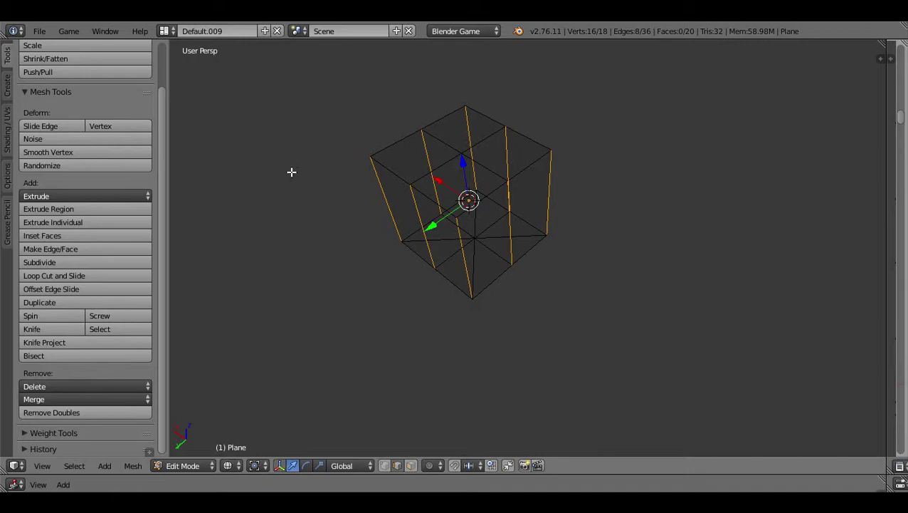
{"action": "right_click", "coordinate": [473, 238], "text": "shift"}
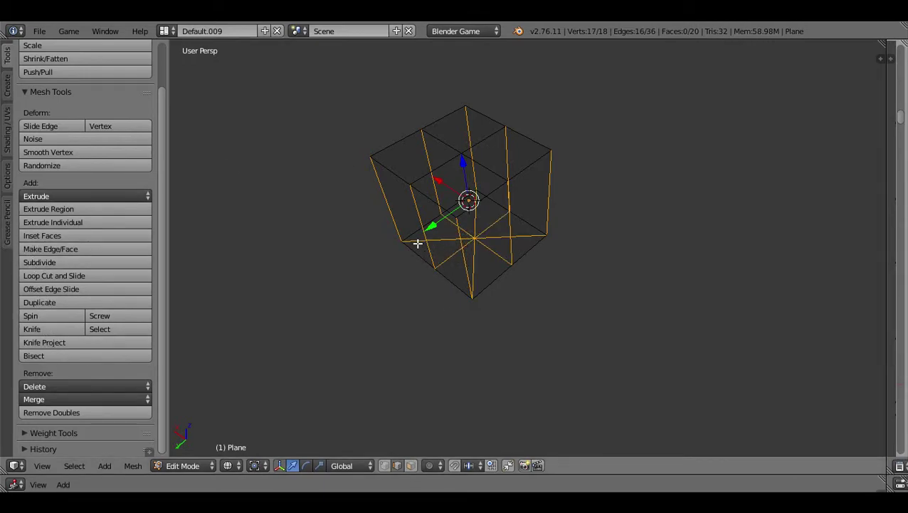
Mark the selected edges as seams and unwrap the whole cube.
{"action": "left_click", "coordinate": [8, 132]}
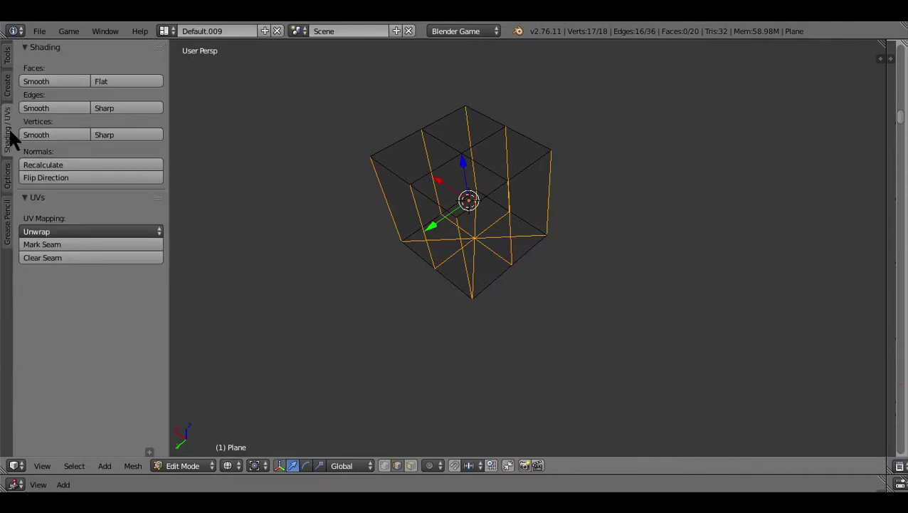
{"action": "key", "text": "a"}
{"action": "left_click", "coordinate": [54, 232]}
{"action": "left_click", "coordinate": [49, 247]}
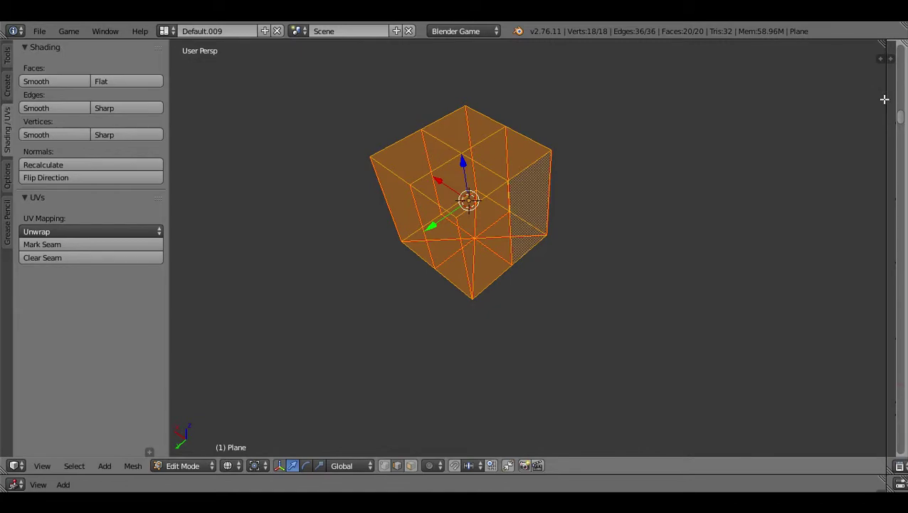
Widen the text editor area beside the 3D view and change it to a UV/Image Editor.
{"action": "left_click_drag", "start_coordinate": [886, 98], "coordinate": [479, 100]}
{"action": "left_click", "coordinate": [493, 467]}
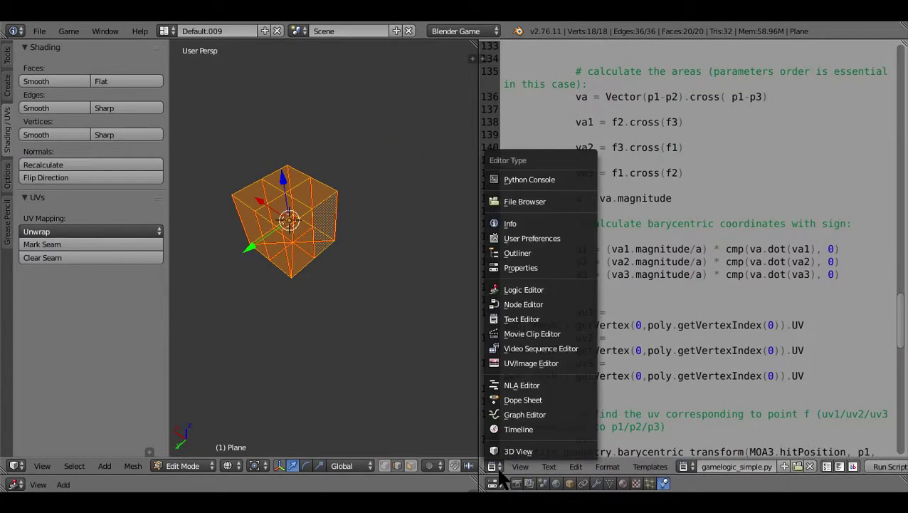
{"action": "left_click", "coordinate": [527, 363]}
{"action": "key", "text": "Tab"}
{"action": "key", "text": "Tab"}
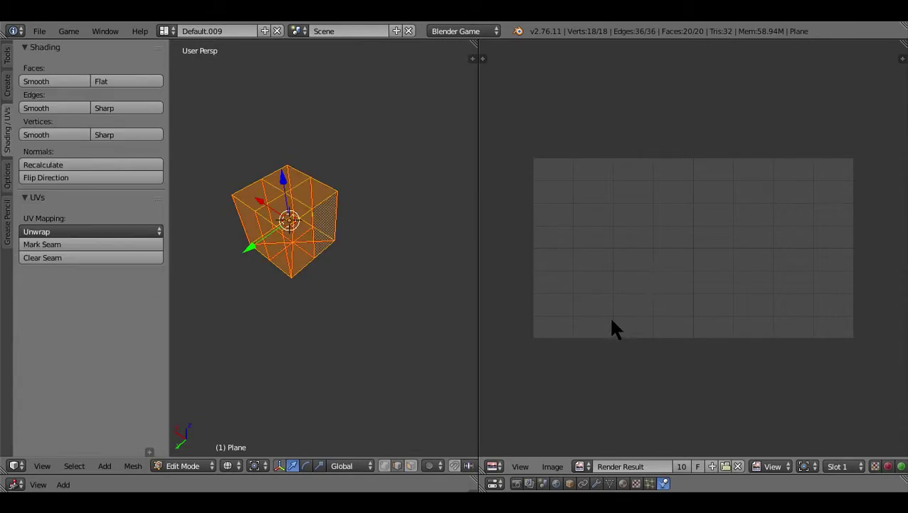
Display the Untitled checker image behind the unwrapped UVs.
{"action": "left_click", "coordinate": [581, 466]}
{"action": "left_click", "coordinate": [611, 344]}
{"action": "scroll", "coordinate": [645, 320], "scroll_direction": "down", "scroll_amount": 2}
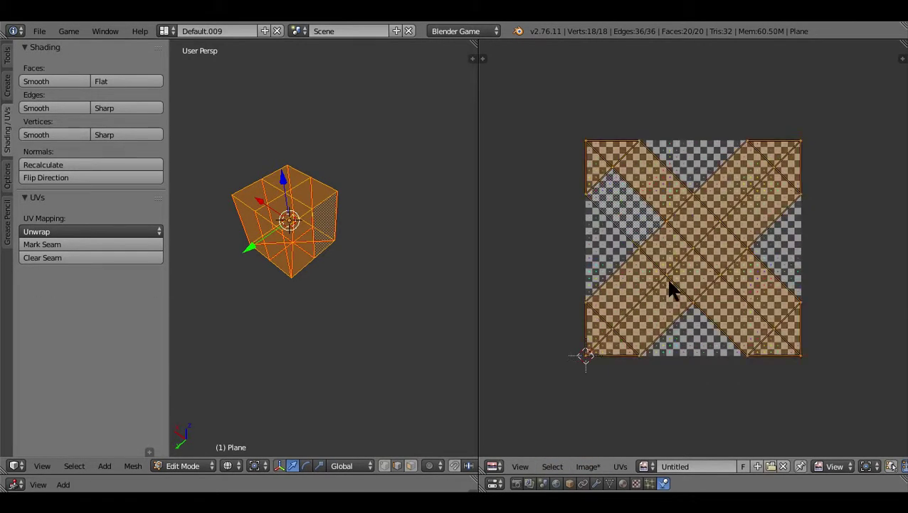
{"action": "scroll", "coordinate": [673, 288], "scroll_direction": "up", "scroll_amount": 1}
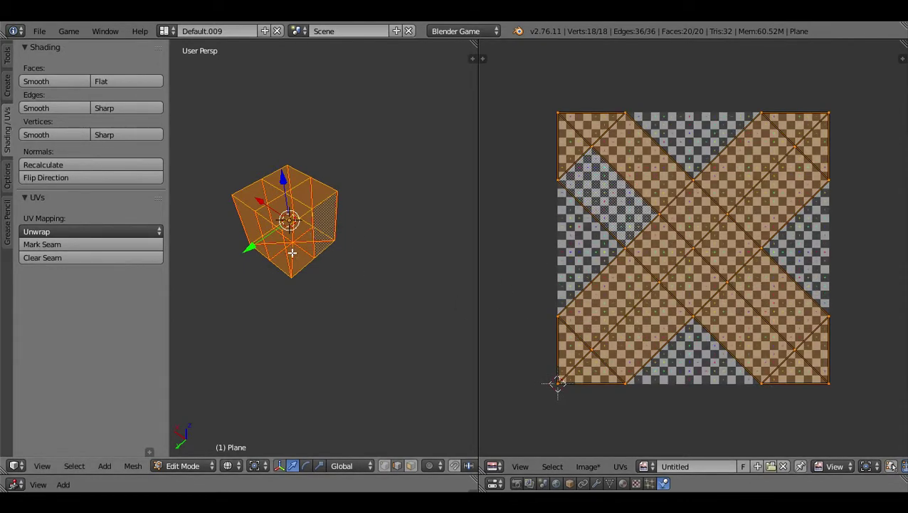
{"action": "key", "text": "a"}
{"action": "middle_click_drag", "start_coordinate": [302, 288], "coordinate": [367, 321], "text": "shift"}
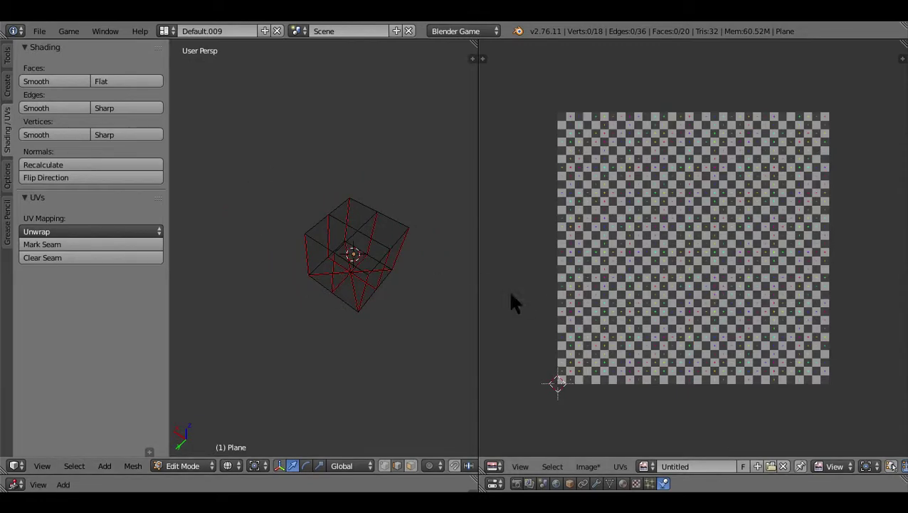
{"action": "key", "text": "a"}
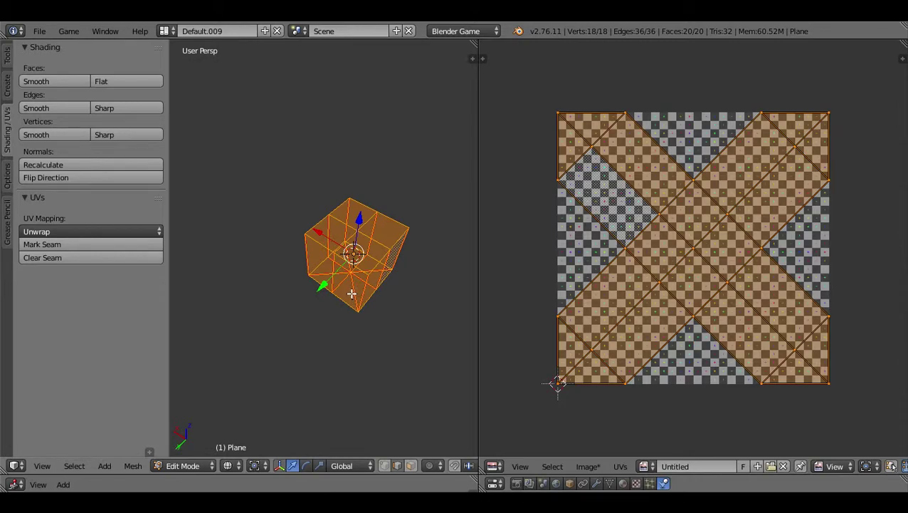
Select seven of the edges radiating from the bottom's centre vertex, and clear the selection.
{"action": "key", "text": "a"}
{"action": "key", "text": "shift+f"}
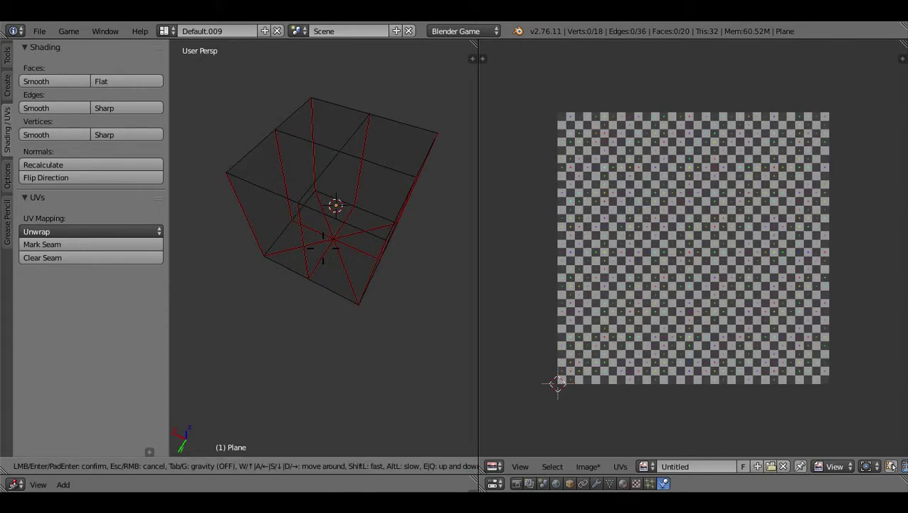
{"action": "left_click", "coordinate": [322, 246]}
{"action": "right_click", "coordinate": [336, 240]}
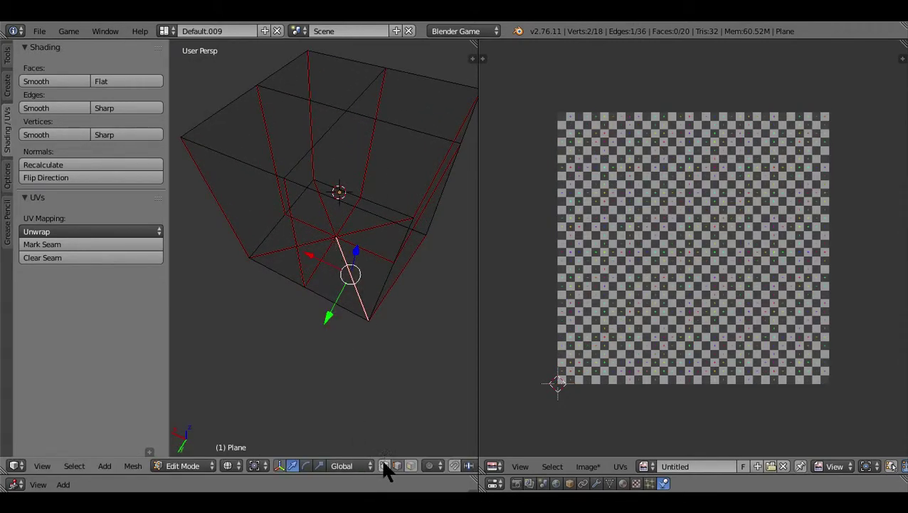
{"action": "right_click", "coordinate": [356, 242], "text": "shift"}
{"action": "right_click", "coordinate": [353, 229], "text": "shift"}
{"action": "right_click", "coordinate": [340, 222], "text": "shift"}
{"action": "right_click", "coordinate": [316, 228], "text": "shift"}
{"action": "right_click", "coordinate": [314, 232], "text": "shift"}
{"action": "right_click", "coordinate": [313, 245], "text": "shift"}
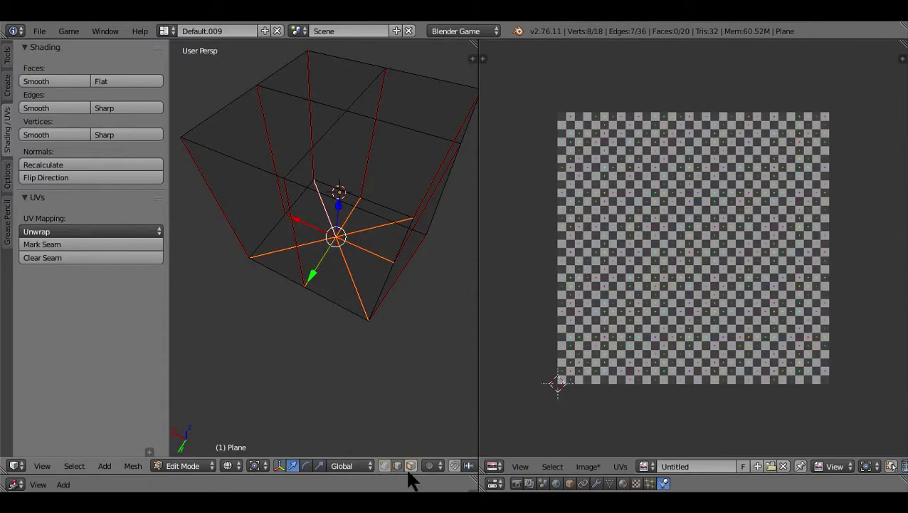
{"action": "key", "text": "a"}
{"action": "key", "text": "a"}
Try Bevel and Edge Split on the bottom's centre vertex.
{"action": "right_click", "coordinate": [337, 234]}
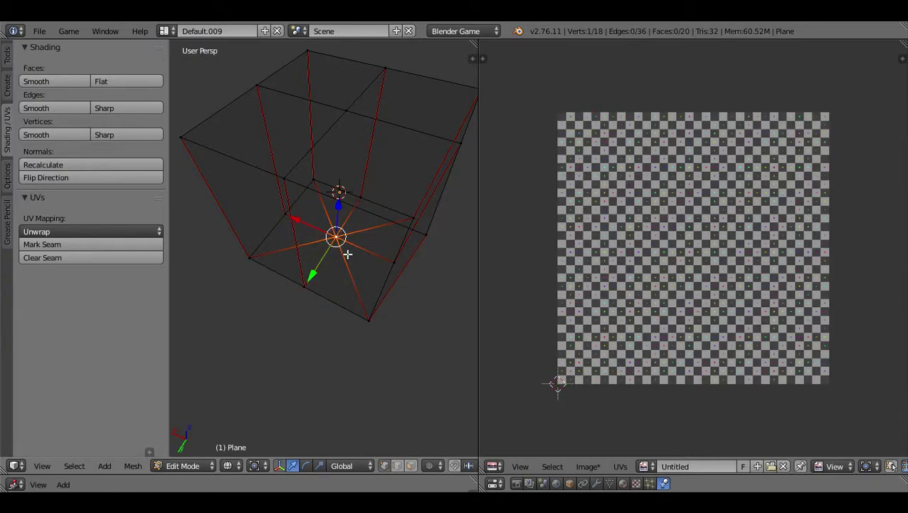
{"action": "key", "text": "ctrl+e"}
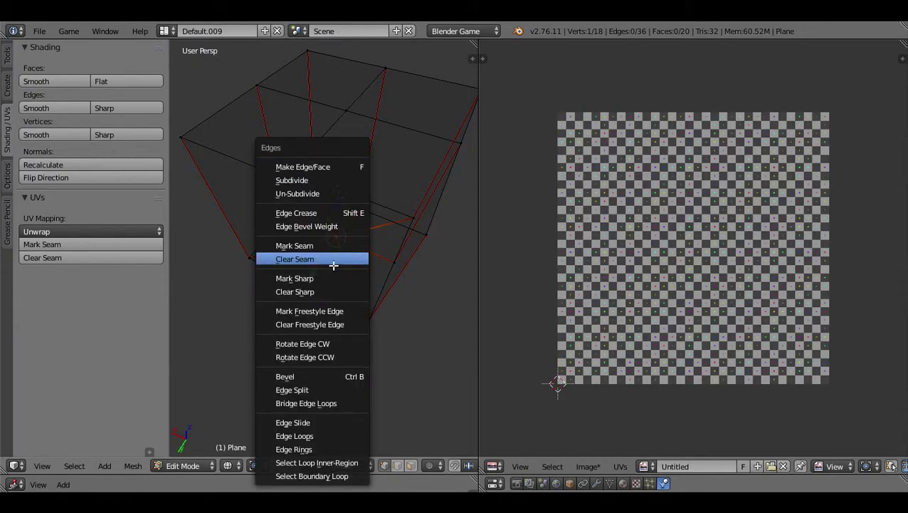
{"action": "left_click", "coordinate": [315, 376]}
{"action": "key", "text": "Escape"}
{"action": "key", "text": "ctrl+e"}
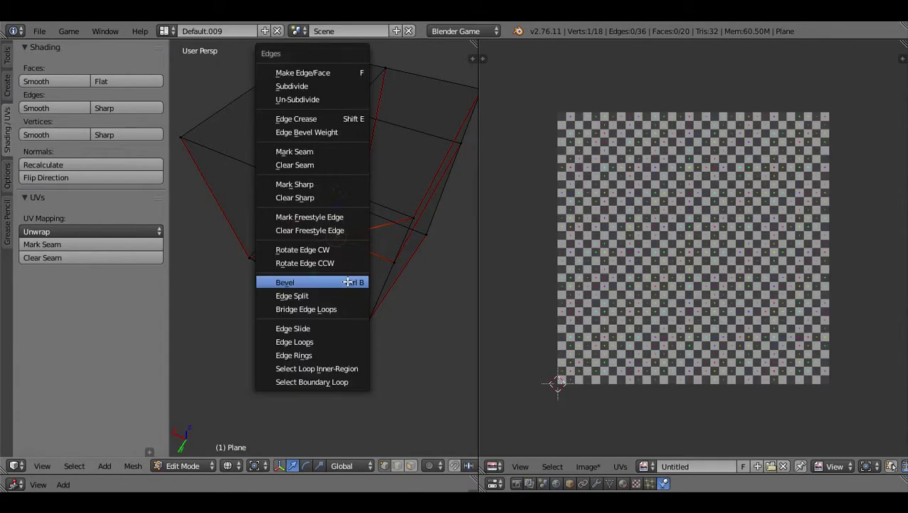
{"action": "left_click", "coordinate": [319, 295]}
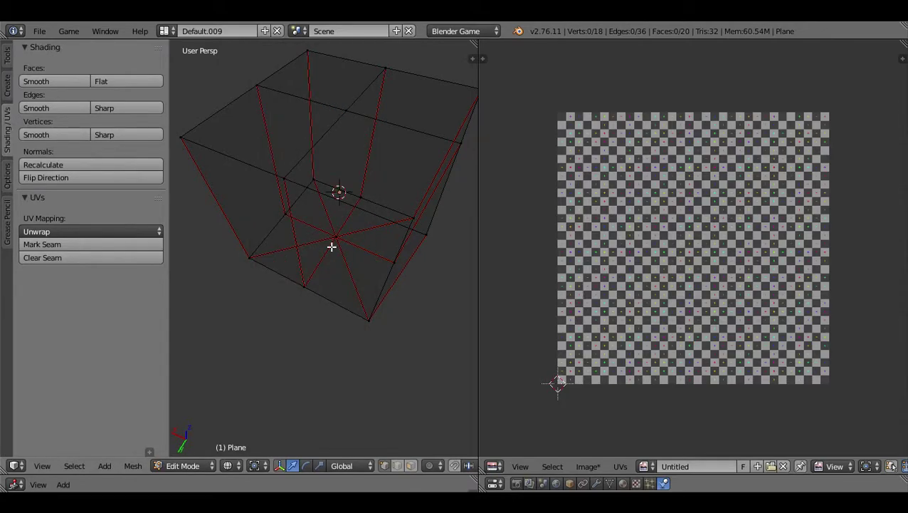
Unwrap the whole cube again and select the vertical edge loop around its middle.
{"action": "key", "text": "a"}
{"action": "left_click", "coordinate": [128, 231]}
{"action": "left_click", "coordinate": [124, 247]}
{"action": "key", "text": "a"}
{"action": "right_click", "coordinate": [302, 253], "text": "alt"}
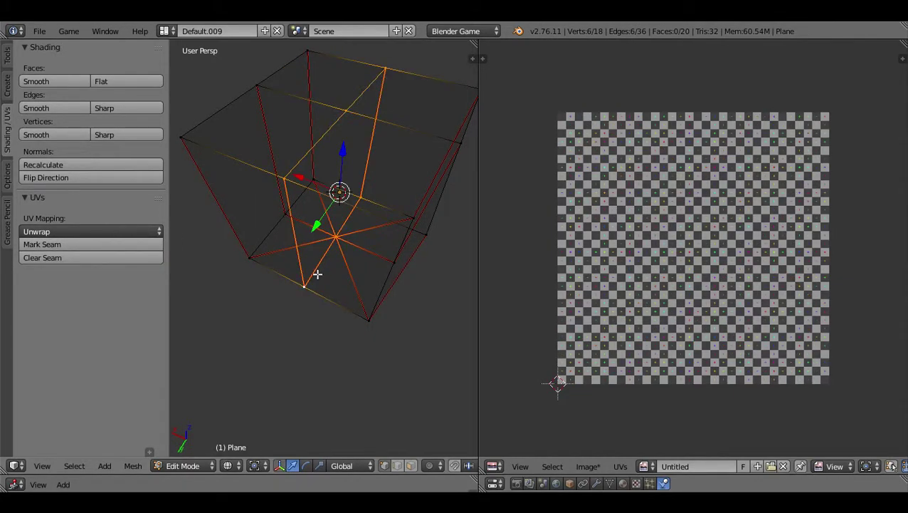
Enlarge the properties area and add a Subdivision Surface modifier to the cube.
{"action": "left_click", "coordinate": [595, 483]}
{"action": "left_click_drag", "start_coordinate": [595, 475], "coordinate": [593, 326]}
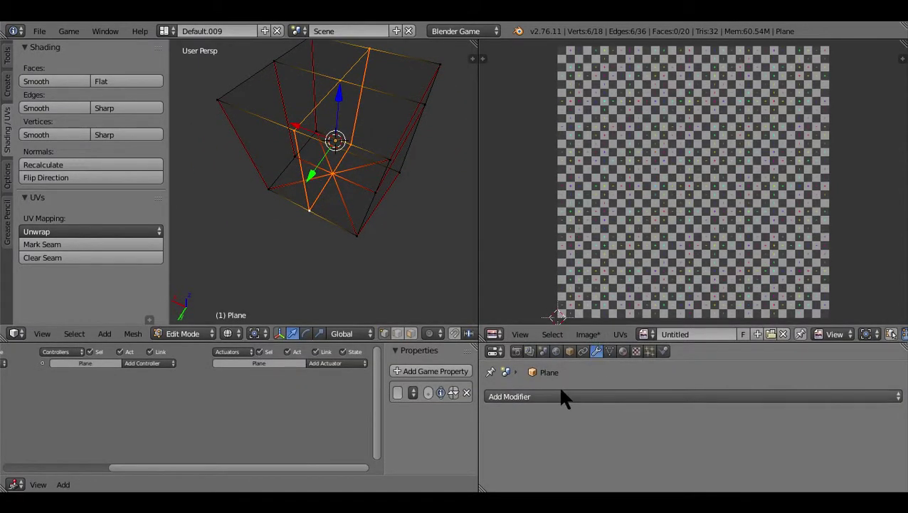
{"action": "left_click", "coordinate": [560, 393]}
{"action": "left_click", "coordinate": [652, 351]}
{"action": "key", "text": "Tab"}
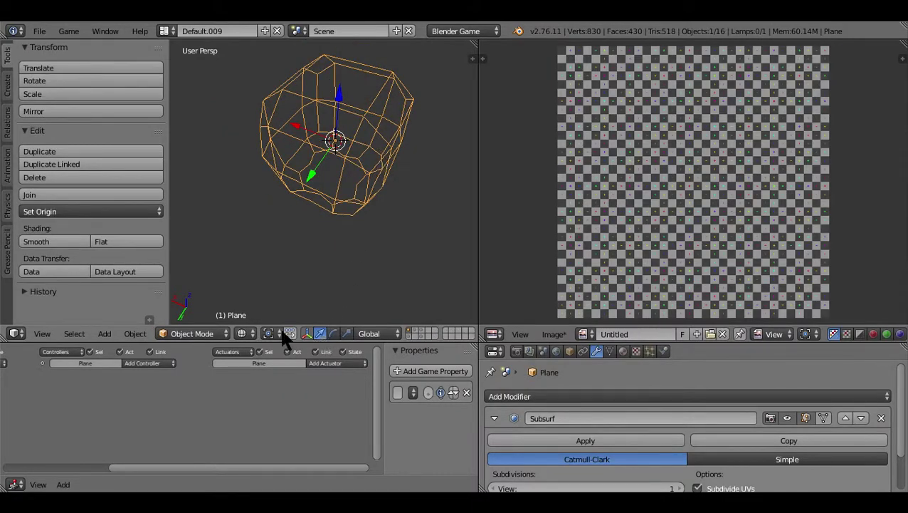
Apply the Subsurf modifier in Object Mode and return to Edit Mode to view the subdivided UV layout.
{"action": "key", "text": "a"}
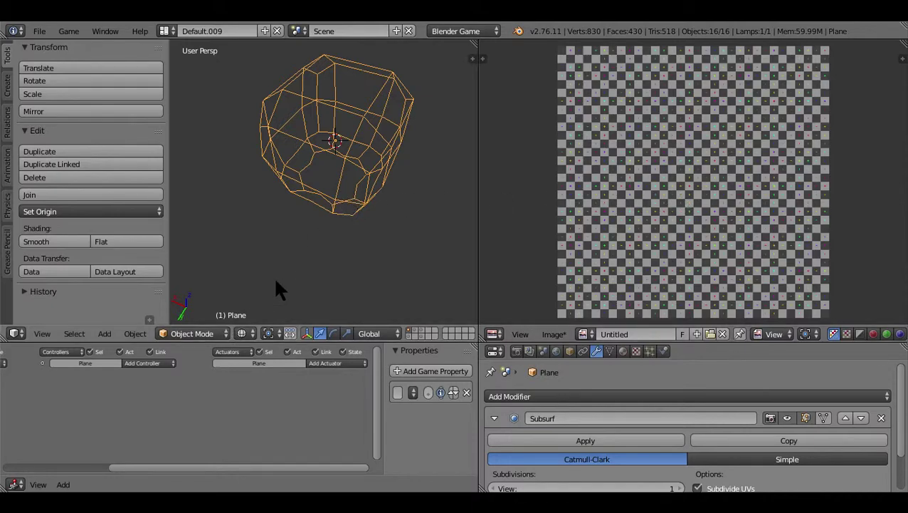
{"action": "key", "text": "Tab"}
{"action": "key", "text": "a"}
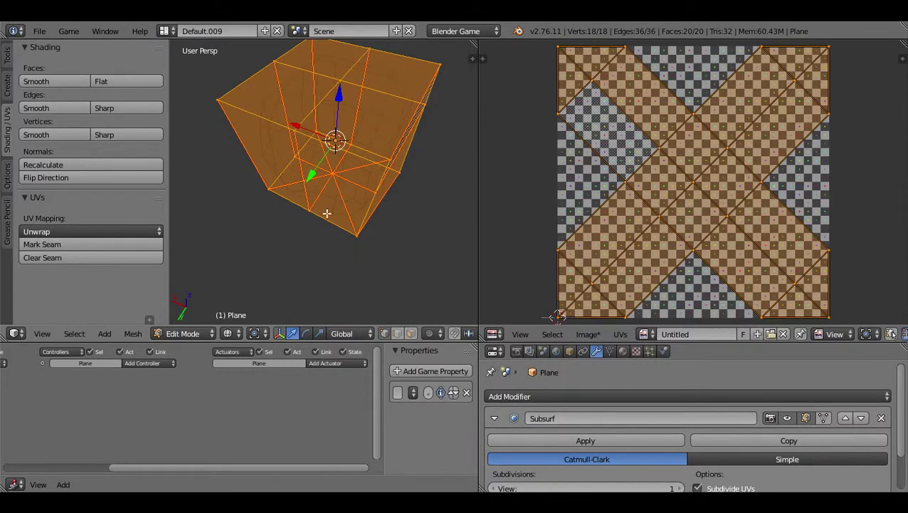
{"action": "key", "text": "Tab"}
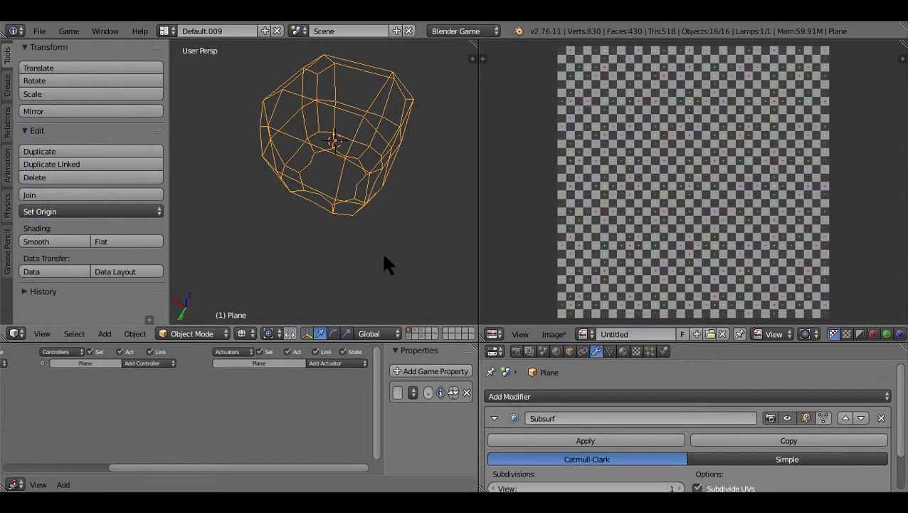
{"action": "left_click", "coordinate": [556, 442]}
{"action": "key", "text": "Tab"}
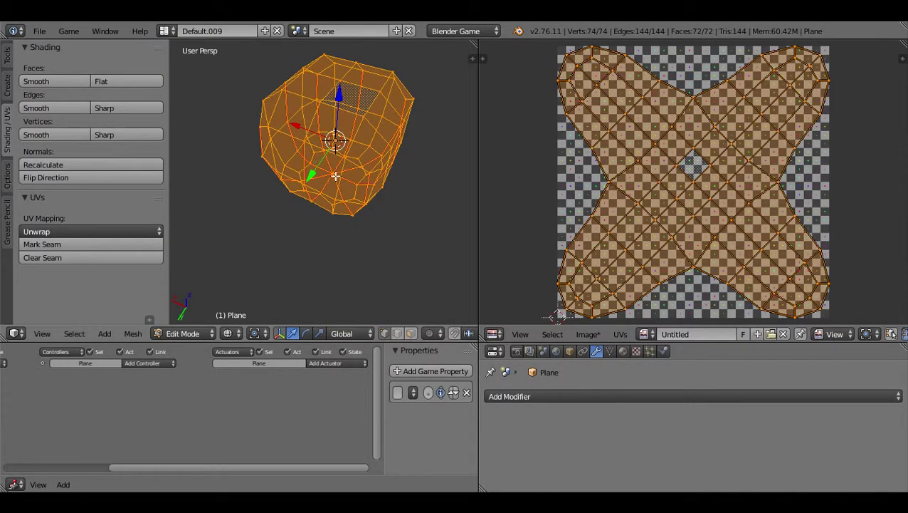
In Object Mode, set the viewport shading to Texture and briefly run the game.
{"action": "key", "text": "Tab"}
{"action": "left_click", "coordinate": [252, 331]}
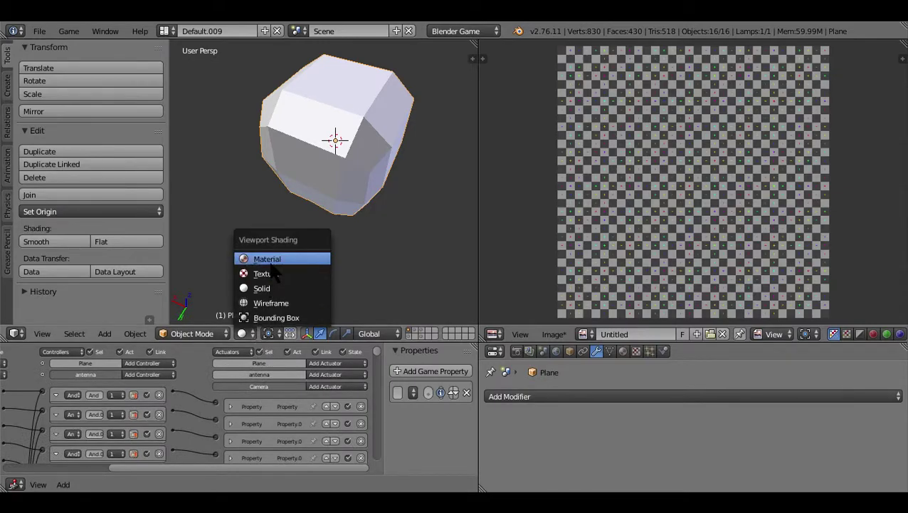
{"action": "left_click", "coordinate": [269, 273]}
{"action": "key", "text": "p"}
{"action": "key", "text": "Escape"}
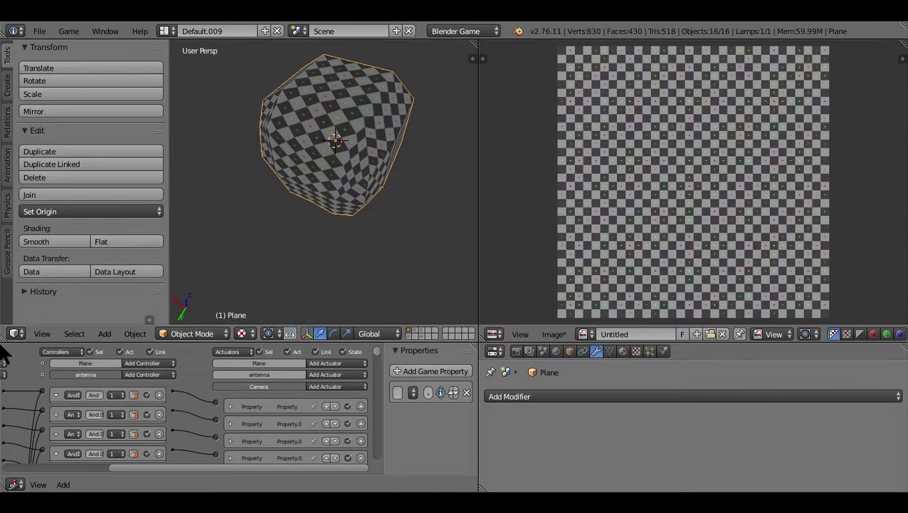
Switch to the camera view and scale only the checkered object by a factor of 20.
{"action": "left_click", "coordinate": [42, 333]}
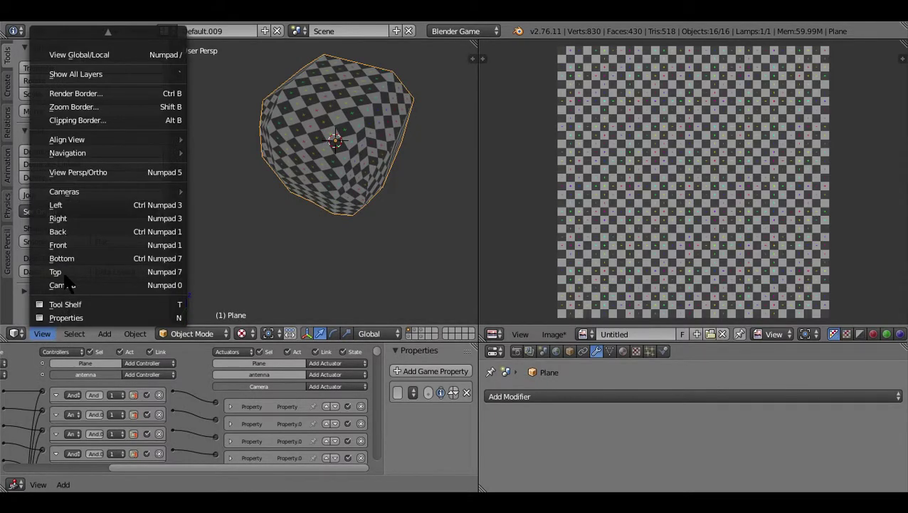
{"action": "left_click", "coordinate": [62, 284]}
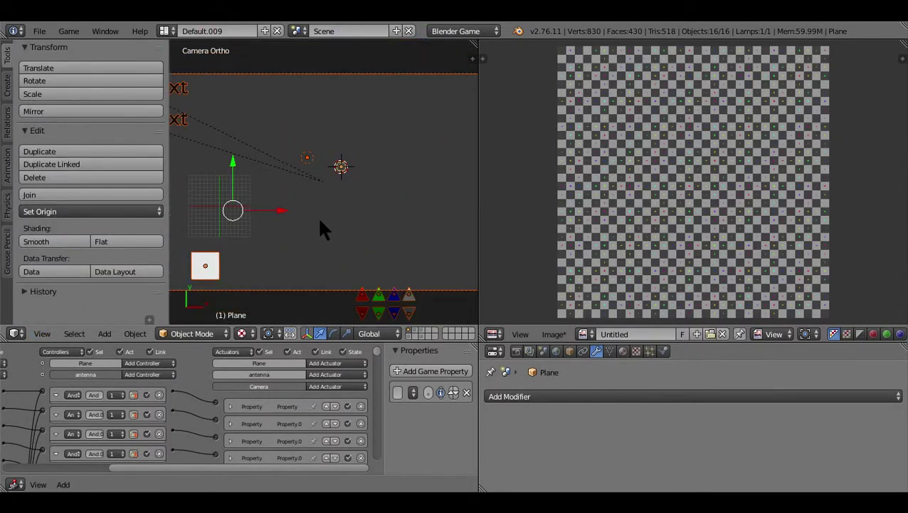
{"action": "key", "text": "p"}
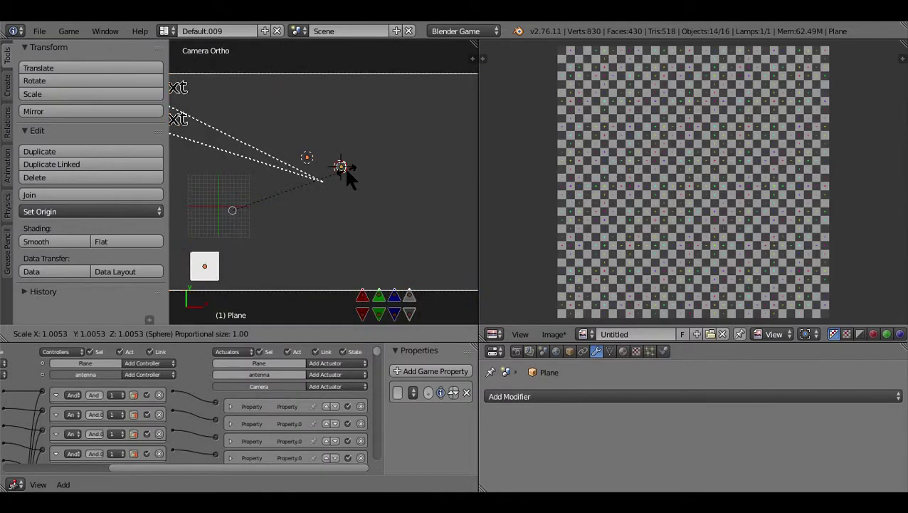
{"action": "key", "text": "Escape"}
{"action": "key", "text": "a"}
{"action": "right_click", "coordinate": [344, 167]}
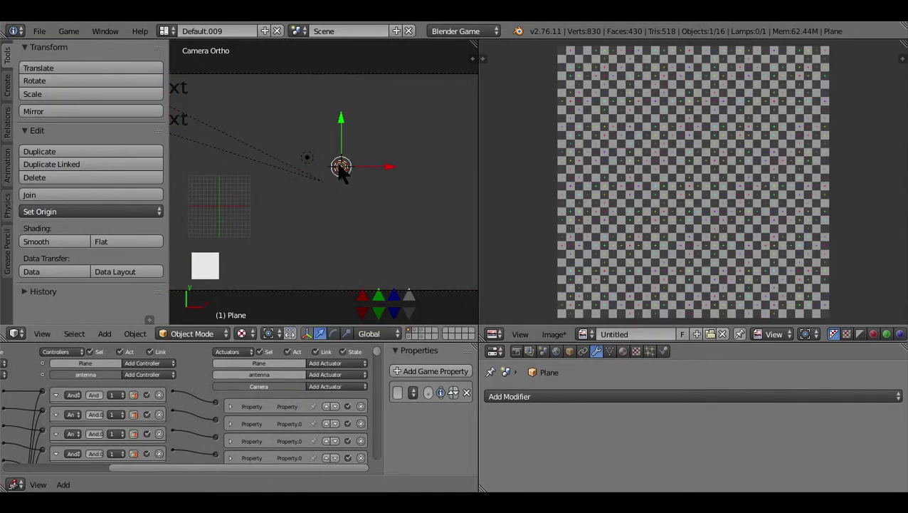
{"action": "type", "text": "s20"}
{"action": "key", "text": "Return"}
{"action": "key", "text": "a"}
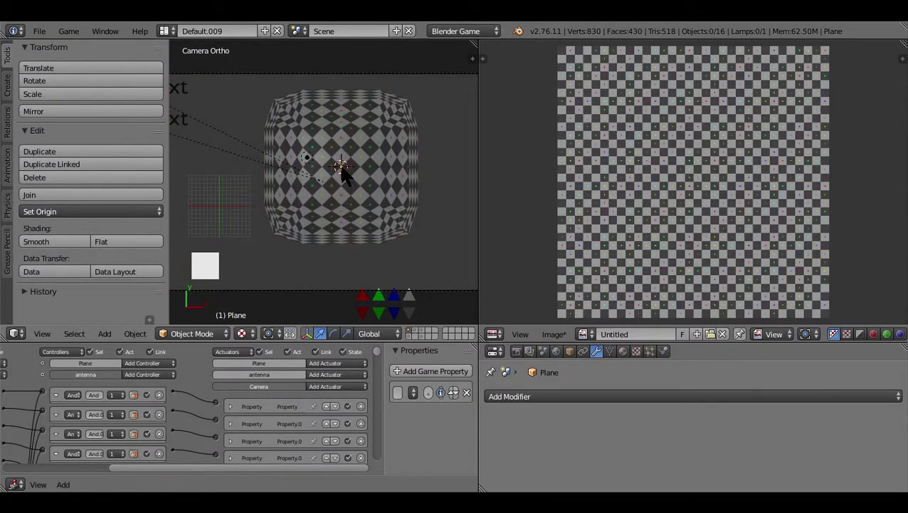
Run the game from the camera view and again from an orbited perspective view to check the checkered object.
{"action": "key", "text": "p"}
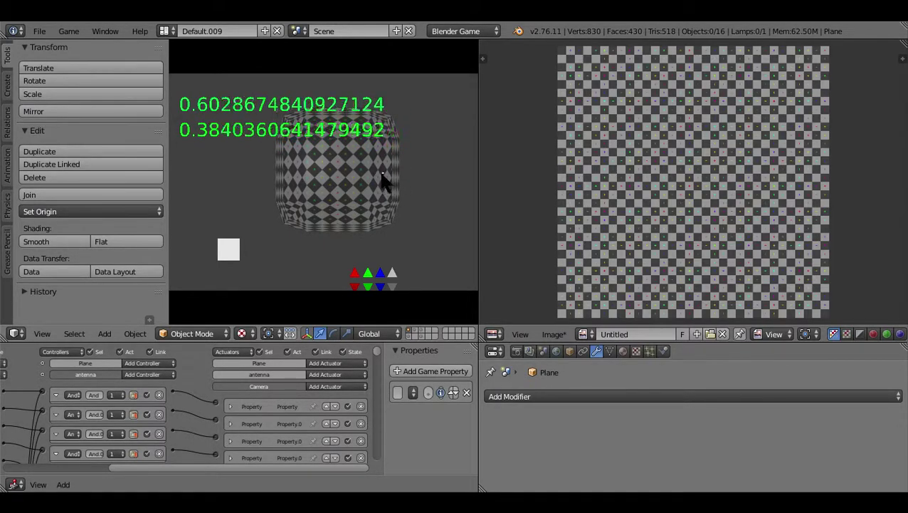
{"action": "key", "text": "Escape"}
{"action": "middle_click_drag", "start_coordinate": [363, 219], "coordinate": [335, 175]}
{"action": "key", "text": "p"}
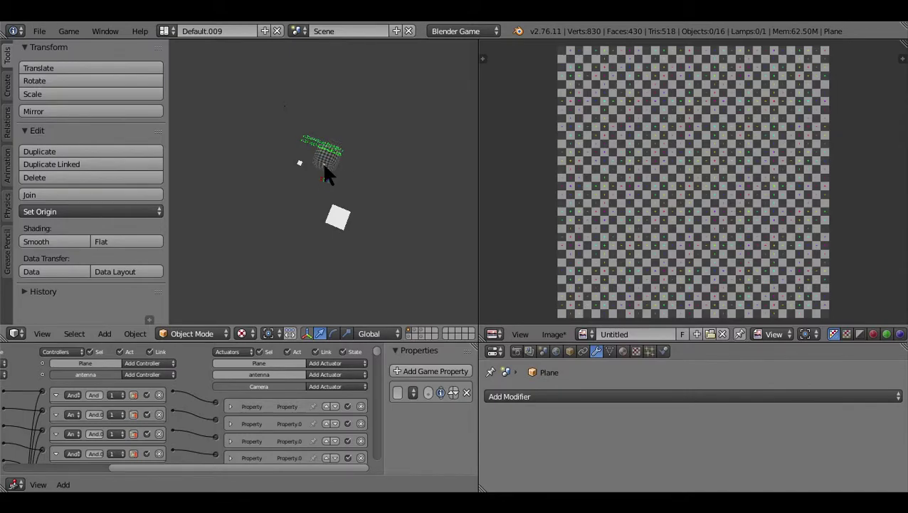
{"action": "key", "text": "Escape"}
Return to the camera view and run the game again to inspect the checkered object.
{"action": "left_click", "coordinate": [39, 332]}
{"action": "left_click", "coordinate": [66, 289]}
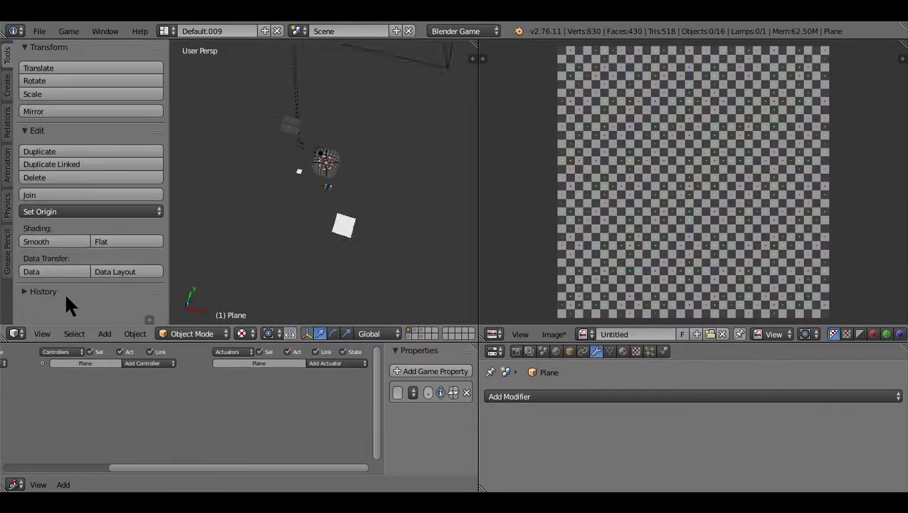
{"action": "key", "text": "KP_0"}
{"action": "key", "text": "Home"}
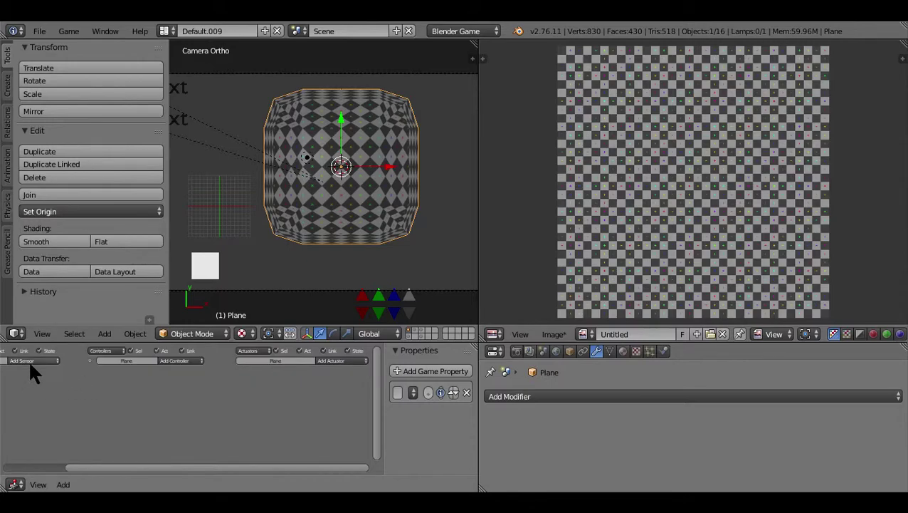
{"action": "left_click", "coordinate": [30, 360]}
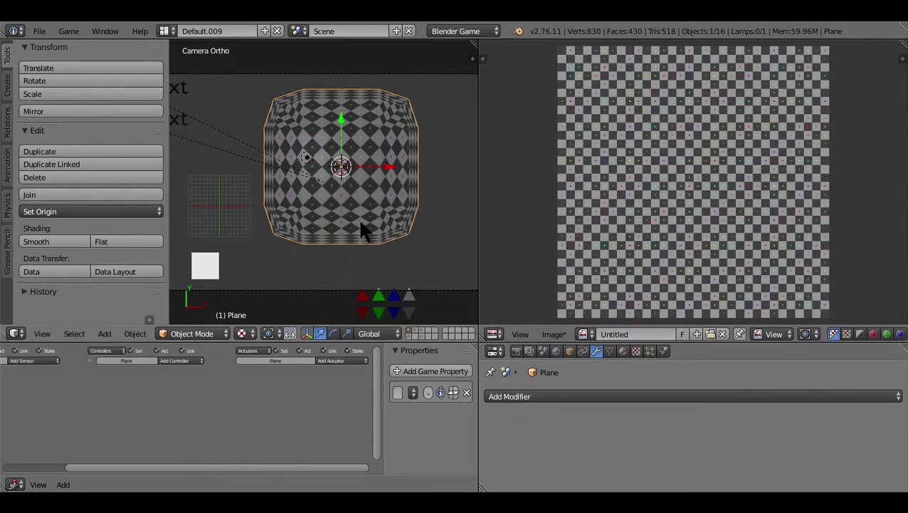
{"action": "key", "text": "p"}
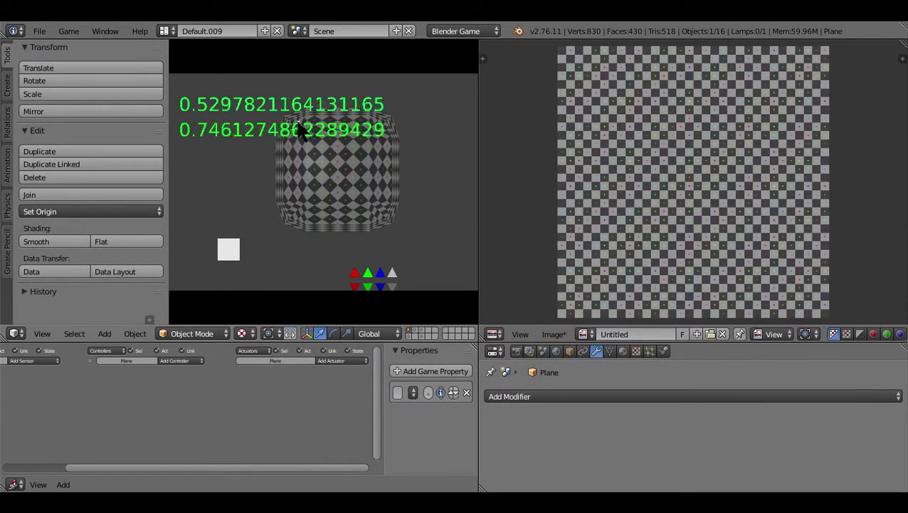
{"action": "key", "text": "Escape"}
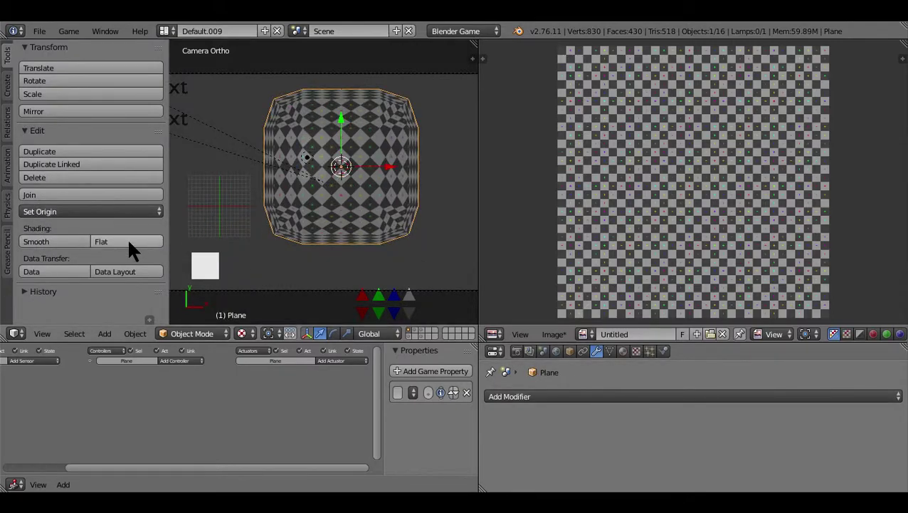
Set all faces of the checkered object to flat shading in Edit Mode and return to Object Mode.
{"action": "key", "text": "Tab"}
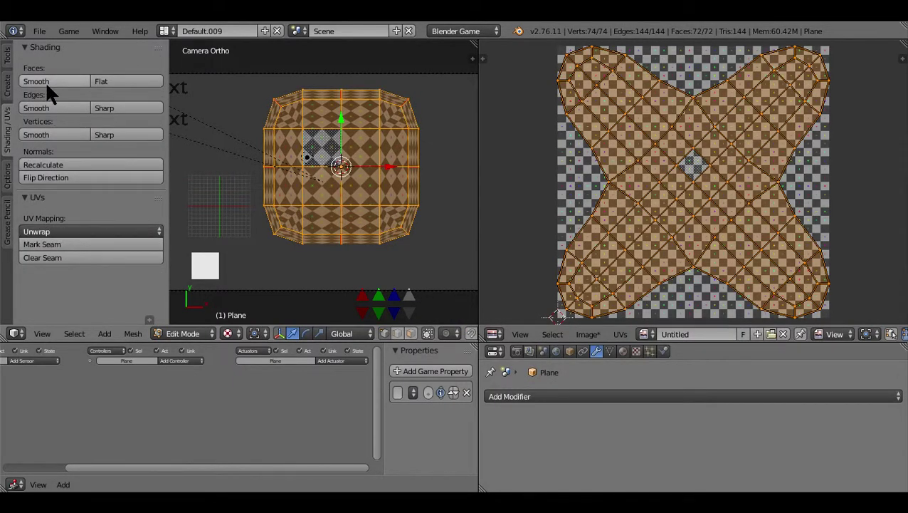
{"action": "left_click", "coordinate": [104, 81]}
{"action": "key", "text": "Tab"}
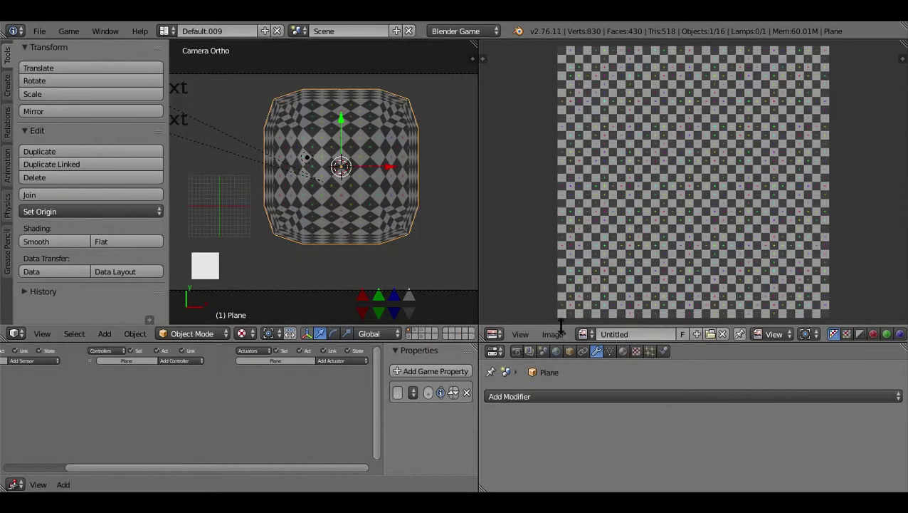
Look through the render settings for the game's shading and system options.
{"action": "left_click", "coordinate": [517, 351]}
{"action": "scroll", "coordinate": [600, 425], "scroll_direction": "down", "scroll_amount": 10}
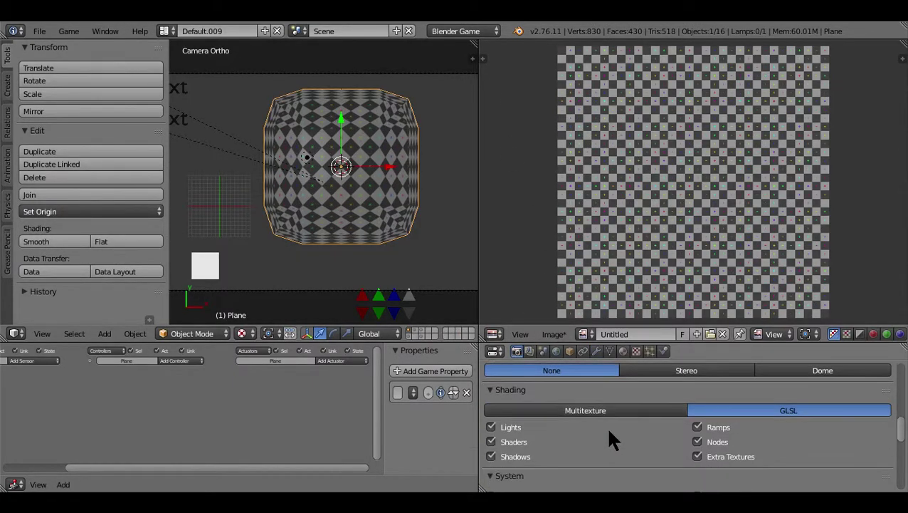
{"action": "scroll", "coordinate": [609, 431], "scroll_direction": "down", "scroll_amount": 1}
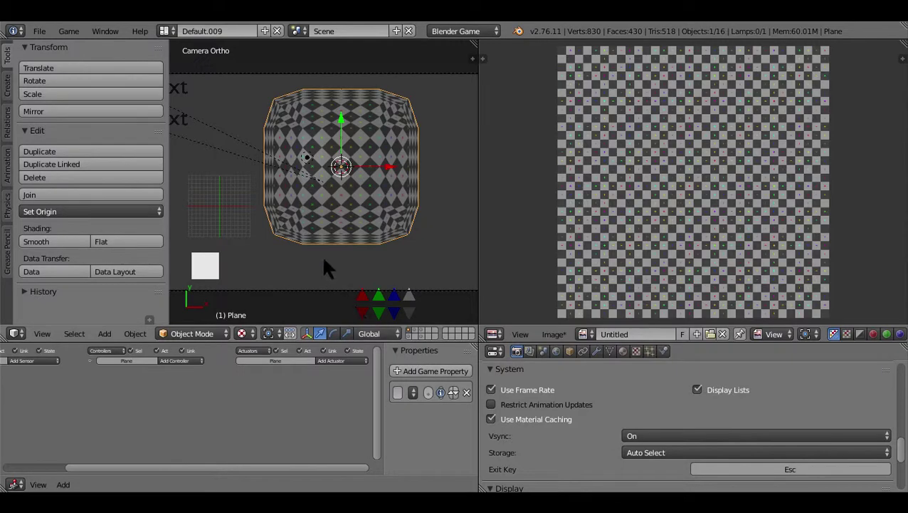
Try the Shadeless option on the checkered object's material and switch it off again.
{"action": "left_click", "coordinate": [635, 351]}
{"action": "left_click", "coordinate": [623, 352]}
{"action": "scroll", "coordinate": [668, 430], "scroll_direction": "down", "scroll_amount": 8}
{"action": "left_click", "coordinate": [697, 439]}
{"action": "left_click", "coordinate": [698, 439]}
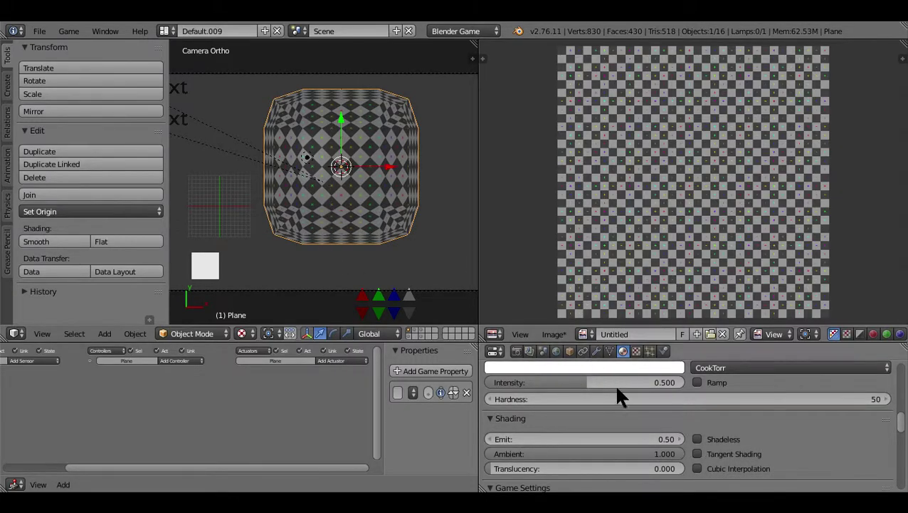
Set the checkered object's material Emit value to 0 and give the object smooth shading.
{"action": "left_click", "coordinate": [638, 439]}
{"action": "type", "text": "0"}
{"action": "key", "text": "Return"}
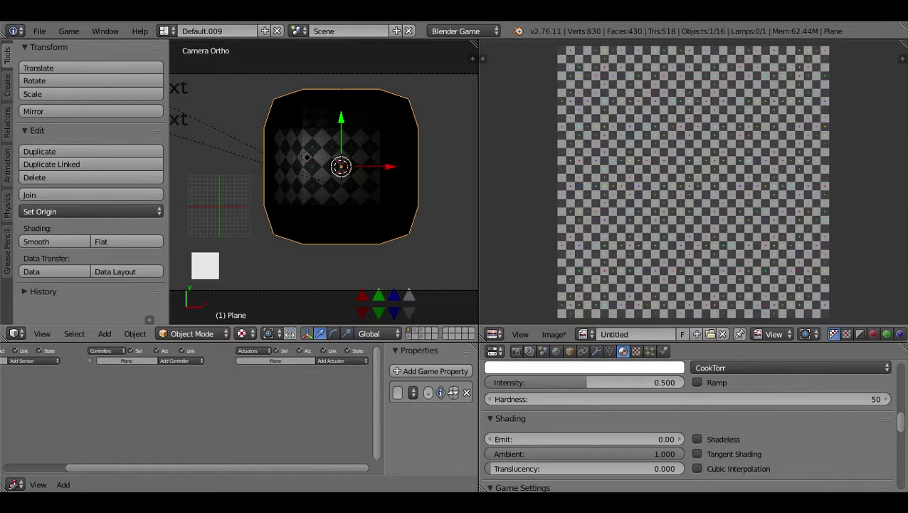
{"action": "left_click", "coordinate": [66, 242]}
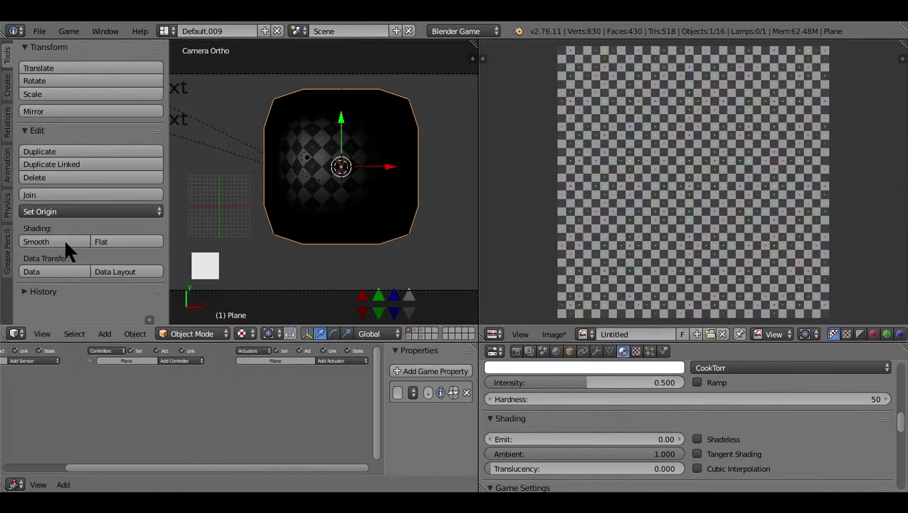
Select the point lamp over the checkered object and bring the viewport back to textured display.
{"action": "right_click", "coordinate": [308, 158]}
{"action": "key", "text": "z"}
{"action": "left_click", "coordinate": [245, 336]}
{"action": "left_click", "coordinate": [265, 271]}
{"action": "key", "text": "g"}
{"action": "key", "text": "z"}
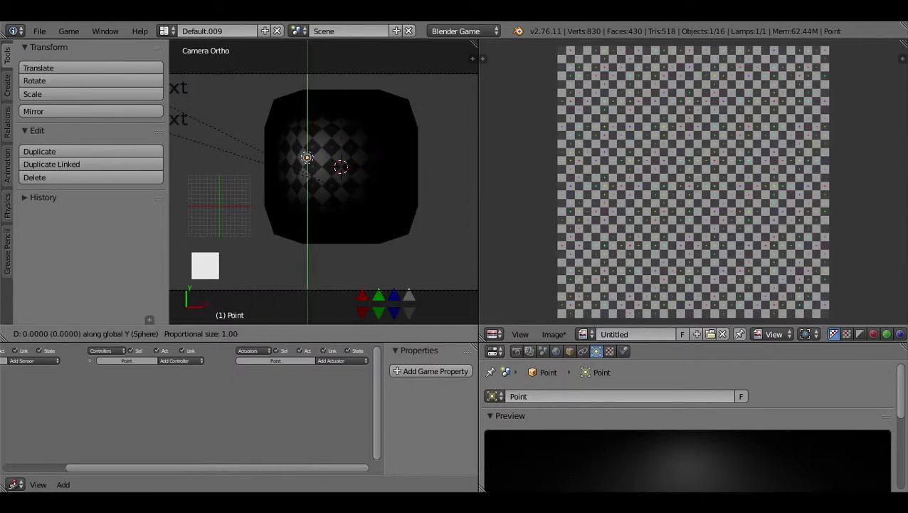
{"action": "key", "text": "z"}
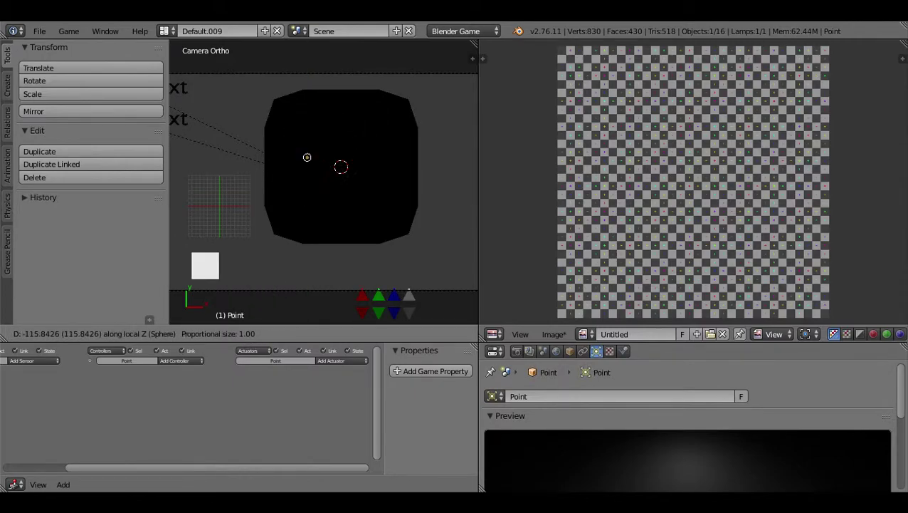
{"action": "right_click", "coordinate": [360, 246]}
Raise the point lamp along the Z axis, farther above the checkered object.
{"action": "middle_click_drag", "start_coordinate": [359, 245], "coordinate": [344, 176]}
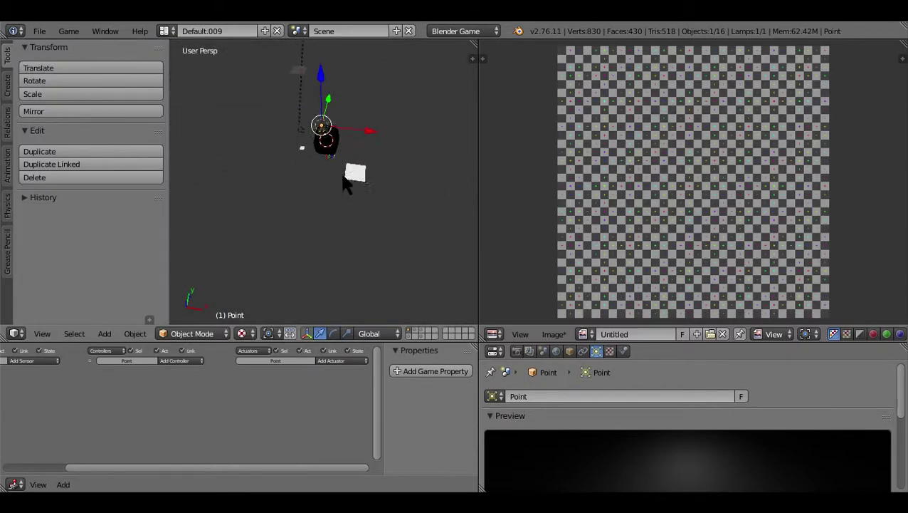
{"action": "scroll", "coordinate": [336, 133], "scroll_direction": "up", "scroll_amount": 5}
{"action": "key", "text": "g"}
{"action": "key", "text": "z"}
{"action": "key", "text": "Return"}
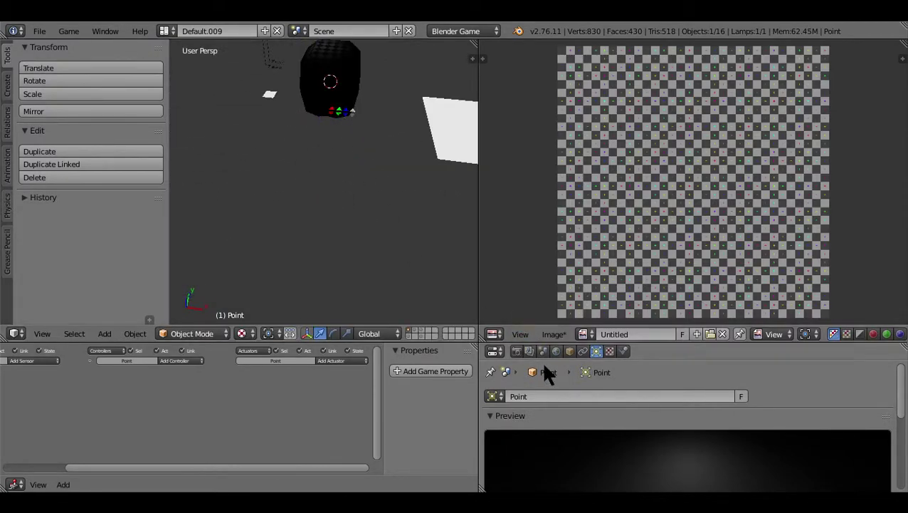
Set the point lamp's energy to 10.
{"action": "scroll", "coordinate": [584, 427], "scroll_direction": "down", "scroll_amount": 6}
{"action": "left_click", "coordinate": [604, 415]}
{"action": "type", "text": "10"}
{"action": "key", "text": "Return"}
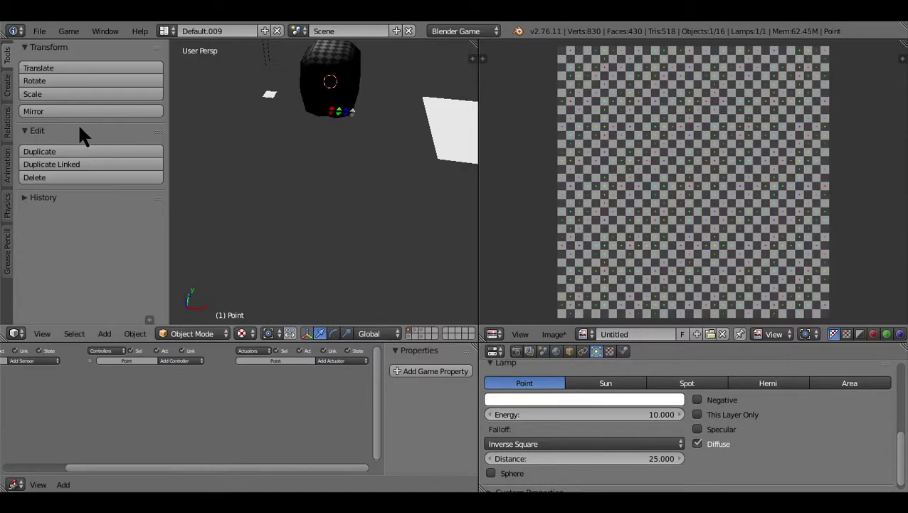
Return to the camera view and run the game to inspect the object under the brighter lamp, ending with the game stopped.
{"action": "middle_click_drag", "start_coordinate": [313, 116], "coordinate": [335, 142]}
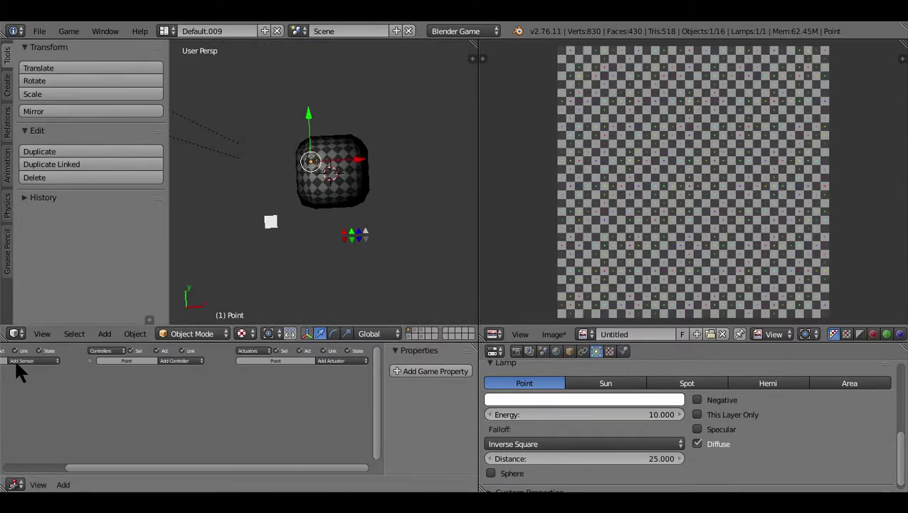
{"action": "left_click", "coordinate": [42, 333]}
{"action": "left_click", "coordinate": [64, 285]}
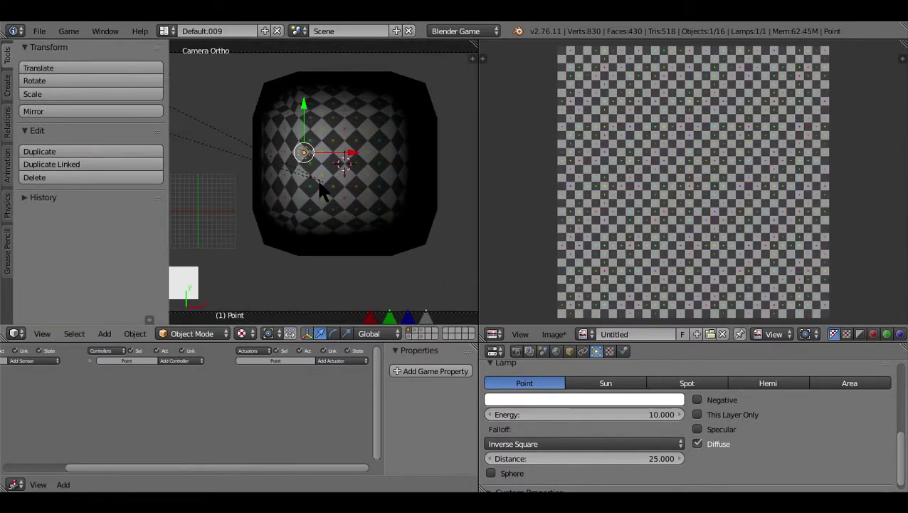
{"action": "key", "text": "p"}
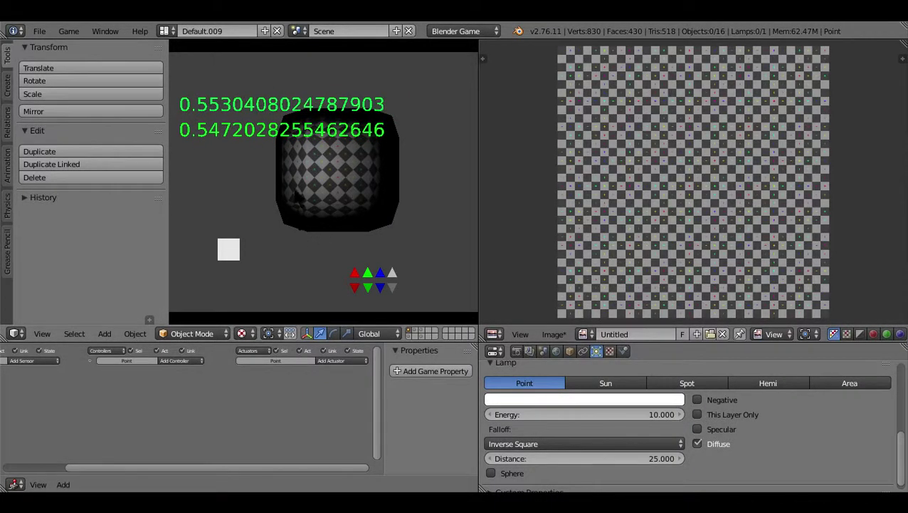
{"action": "key", "text": "Escape"}
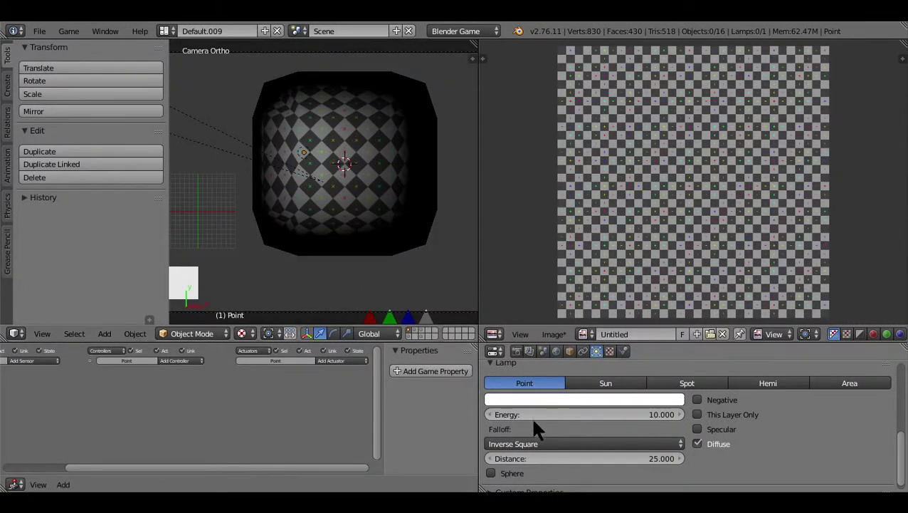